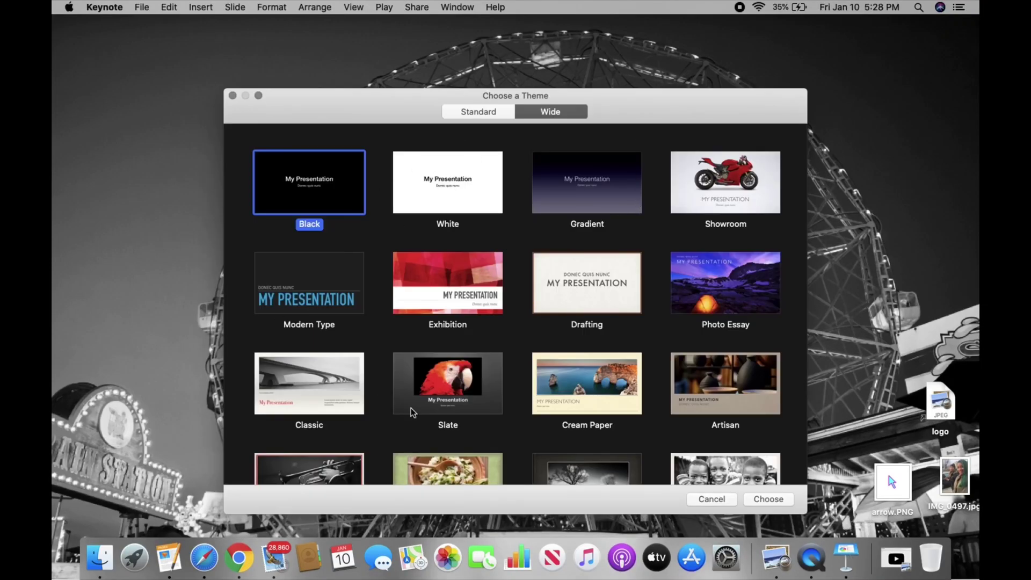
Step: Start a White-theme presentation, title it with the couple's names in capitals, and delete the subtitle box
double_click(464, 192)
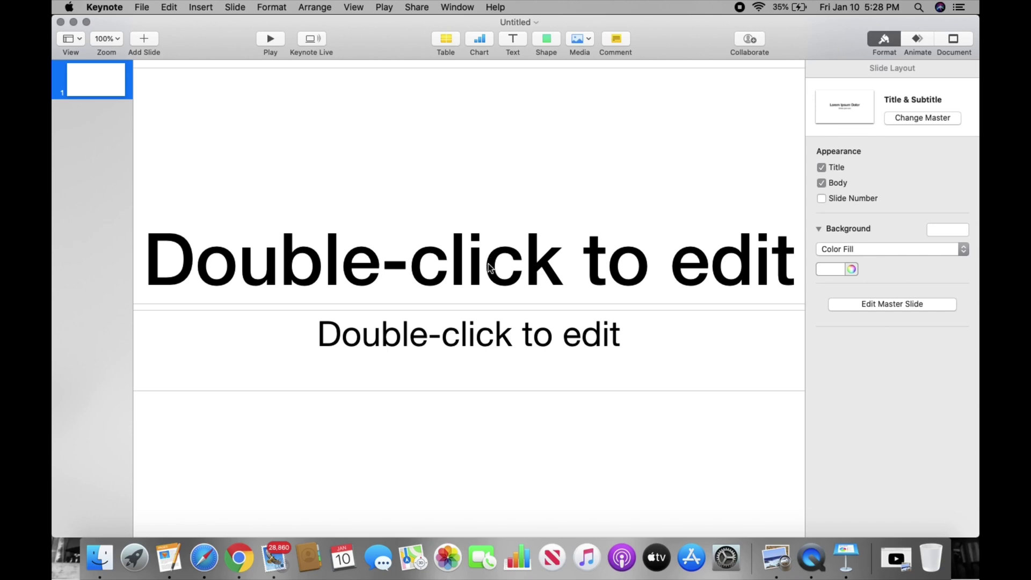
click(474, 271)
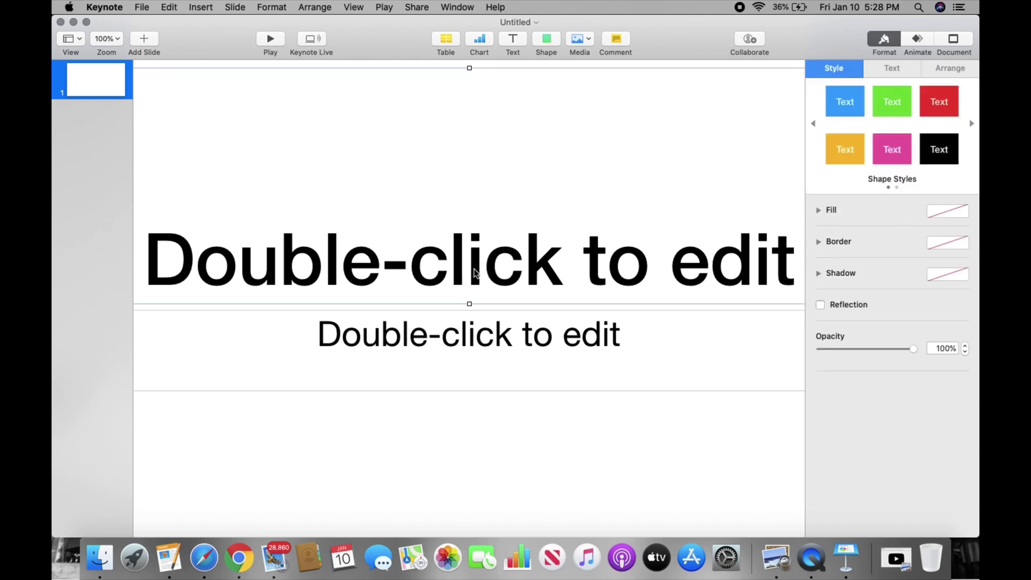
click(474, 272)
text(JESS AND ARIE)
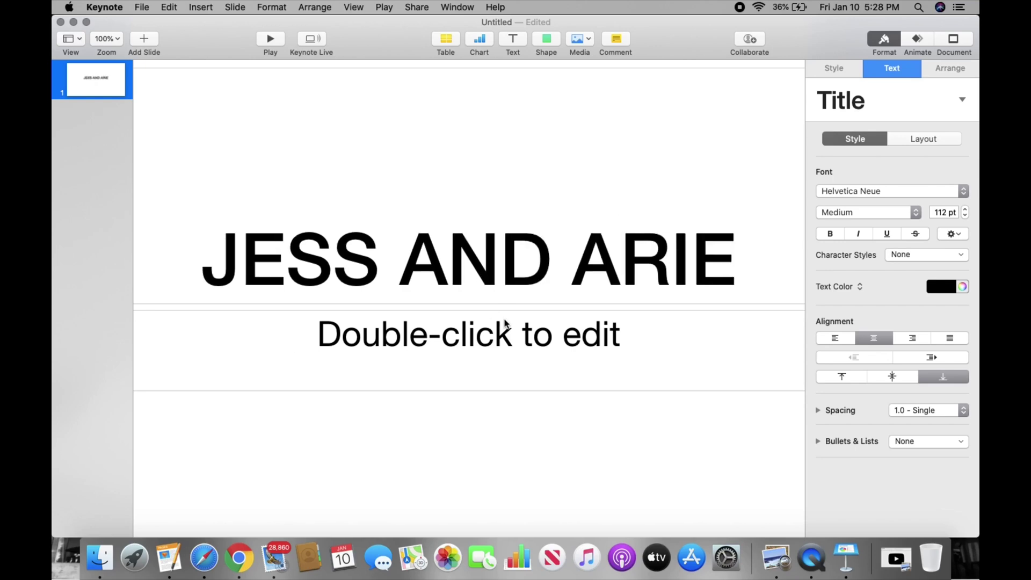
click(535, 349)
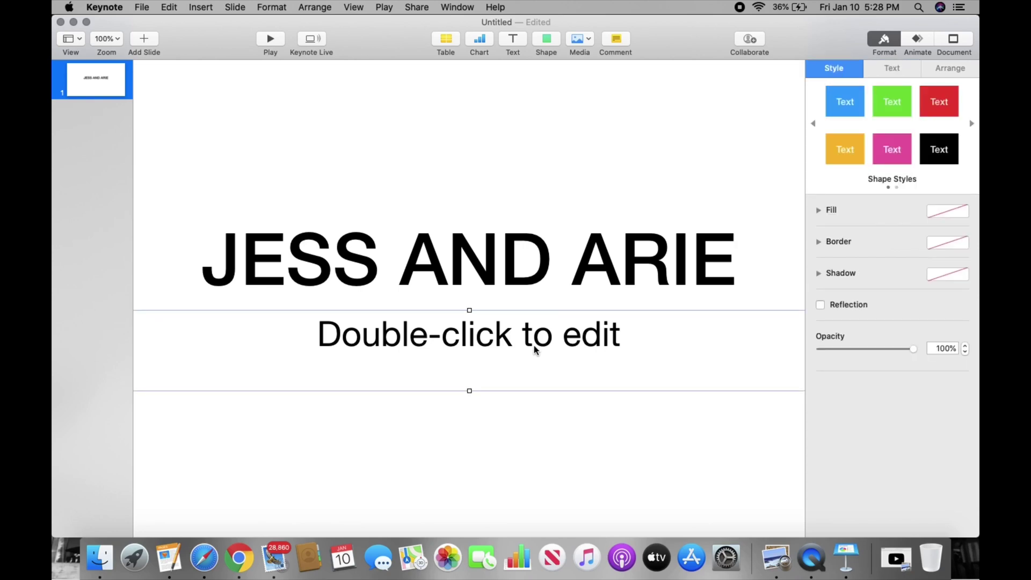
key(Delete)
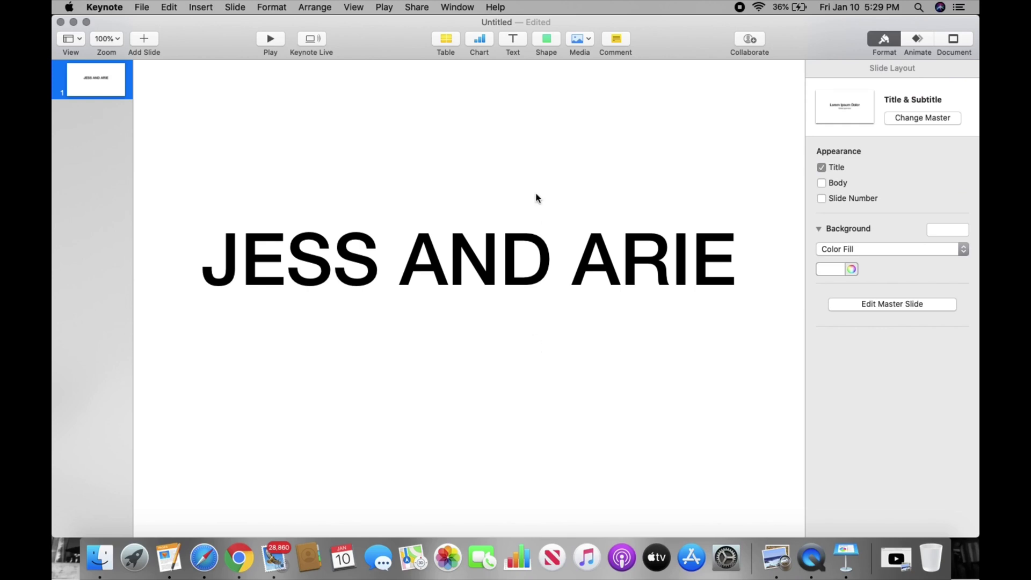
Step: Set the title text in Bison after trying Gabriel Weiss' Friends Font and American Typewriter
click(544, 247)
click(733, 248)
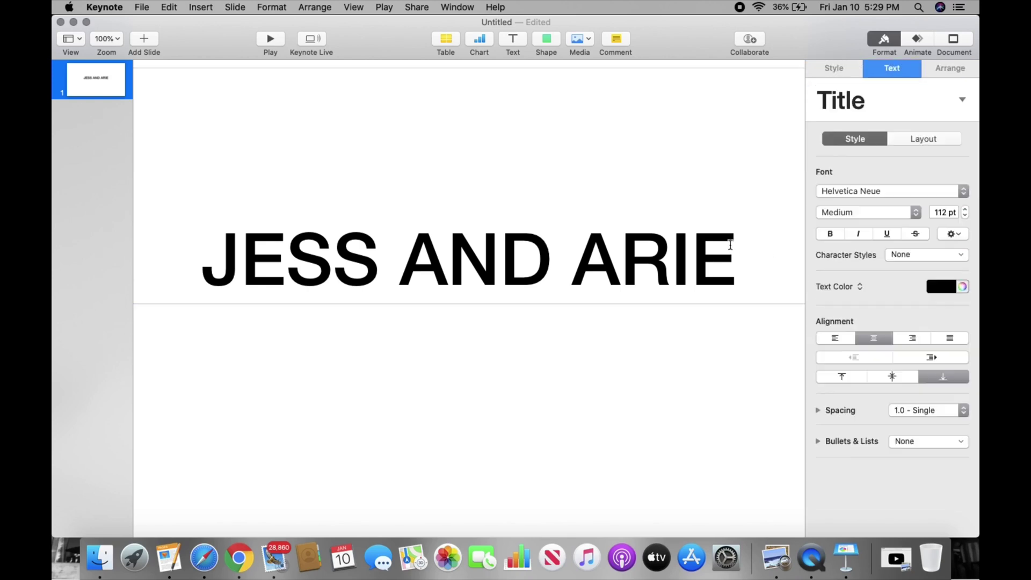
key(super+a)
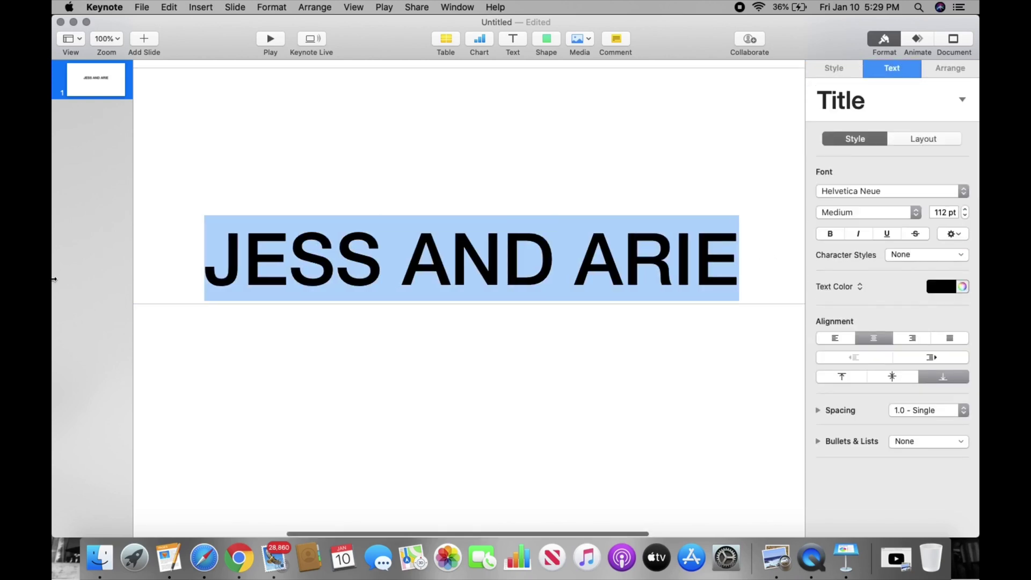
click(955, 198)
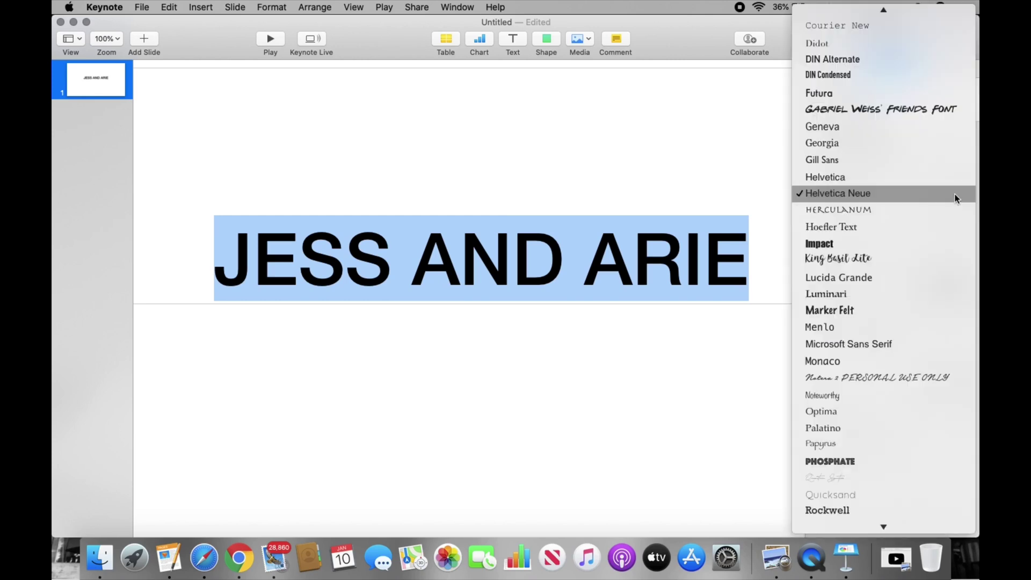
scroll(908, 317, up, 2)
click(912, 143)
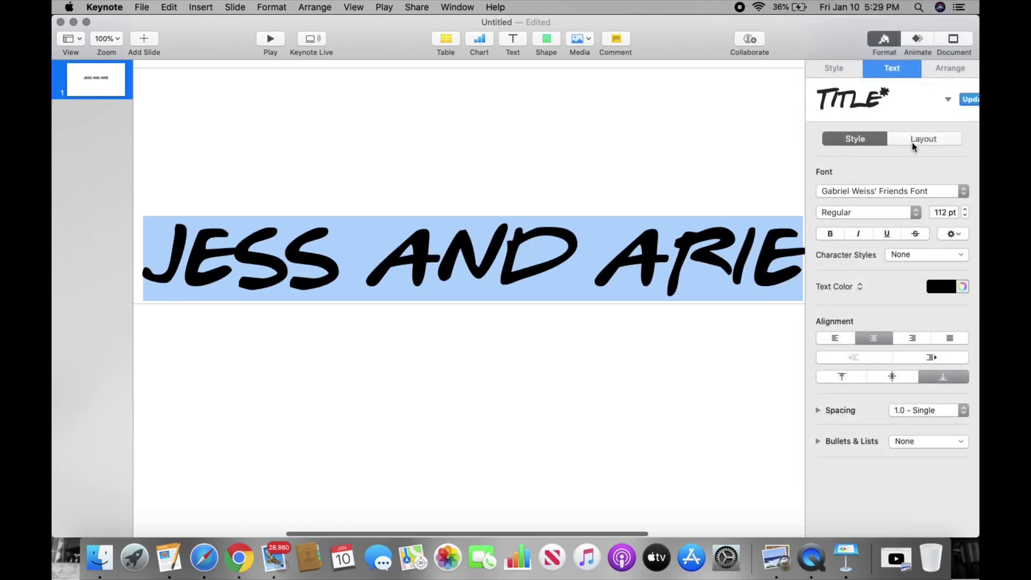
click(927, 190)
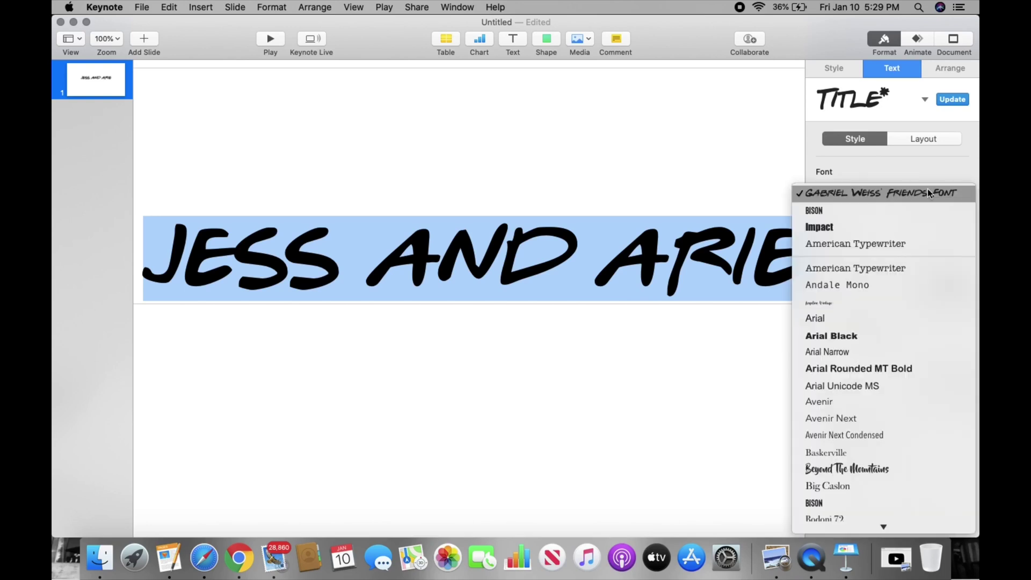
click(908, 266)
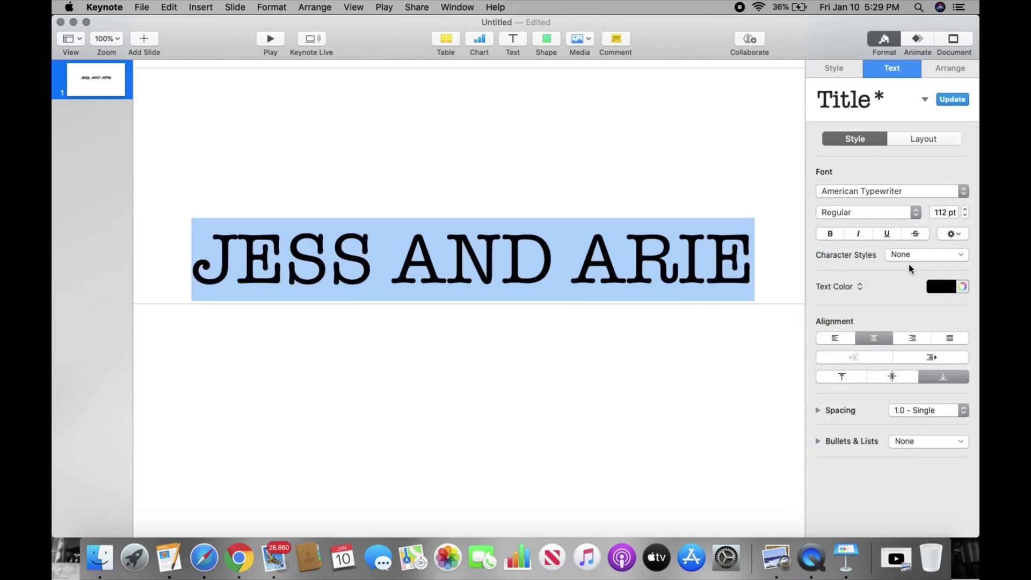
click(920, 192)
click(903, 228)
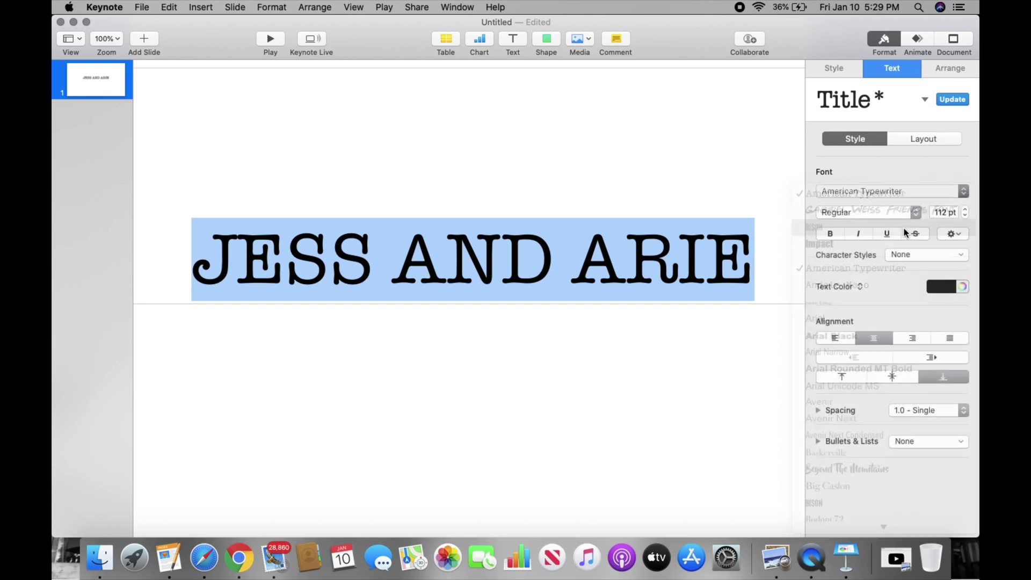
click(671, 343)
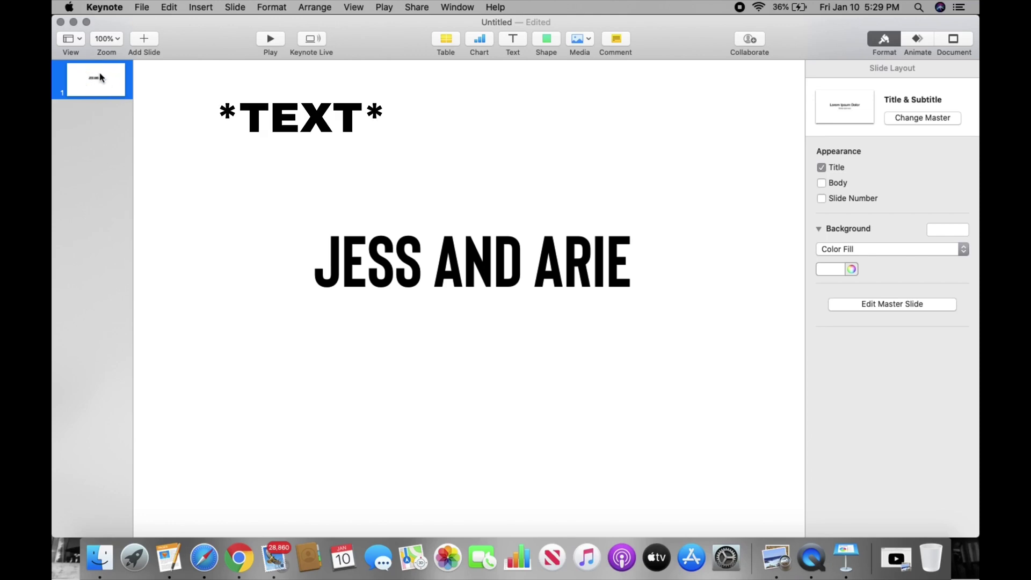
drag(445, 272, 499, 266)
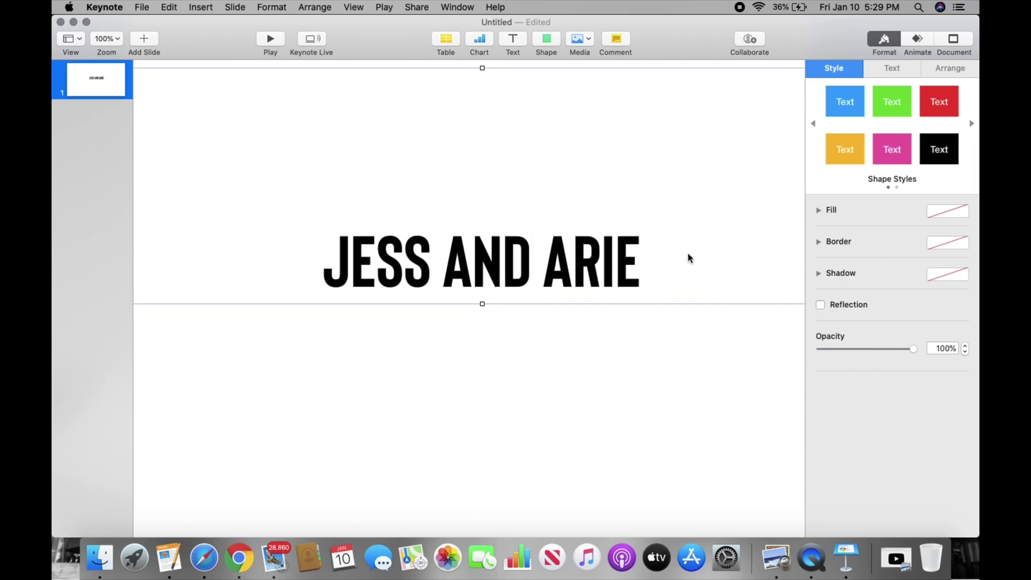
Step: Give the title's last word an image fill using the IMG_0497.jpg photo
click(902, 69)
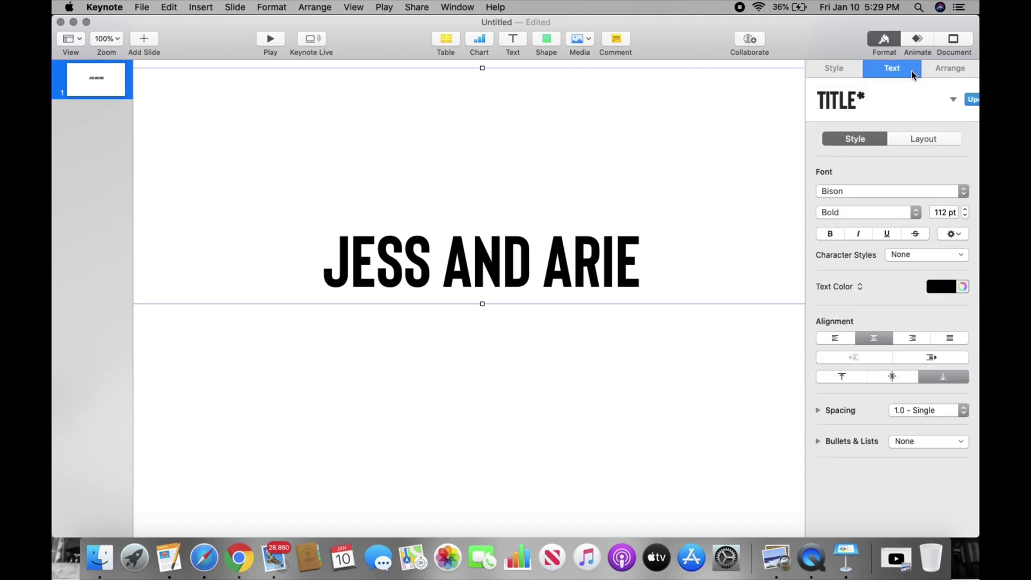
double_click(567, 251)
click(853, 288)
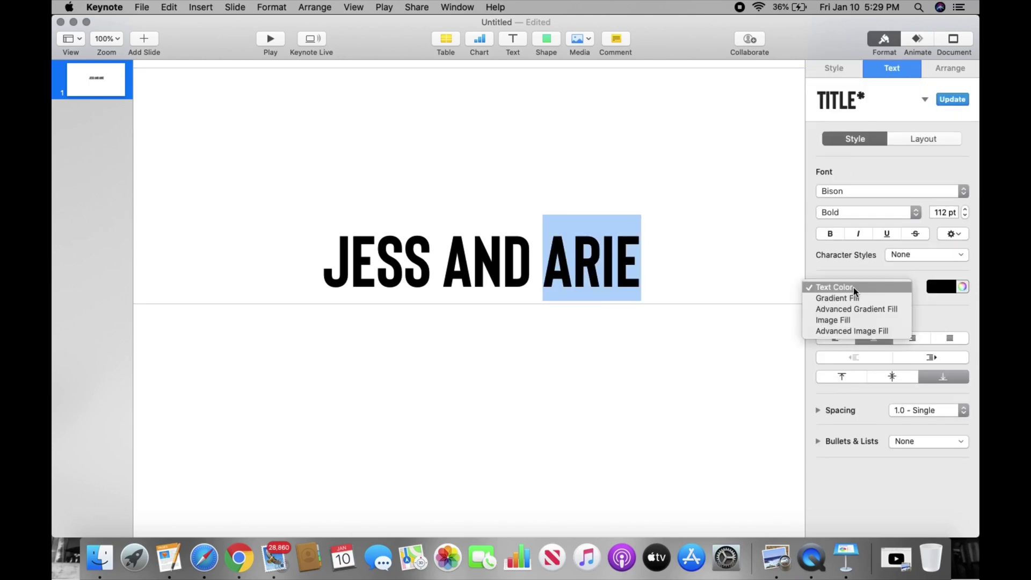
click(869, 321)
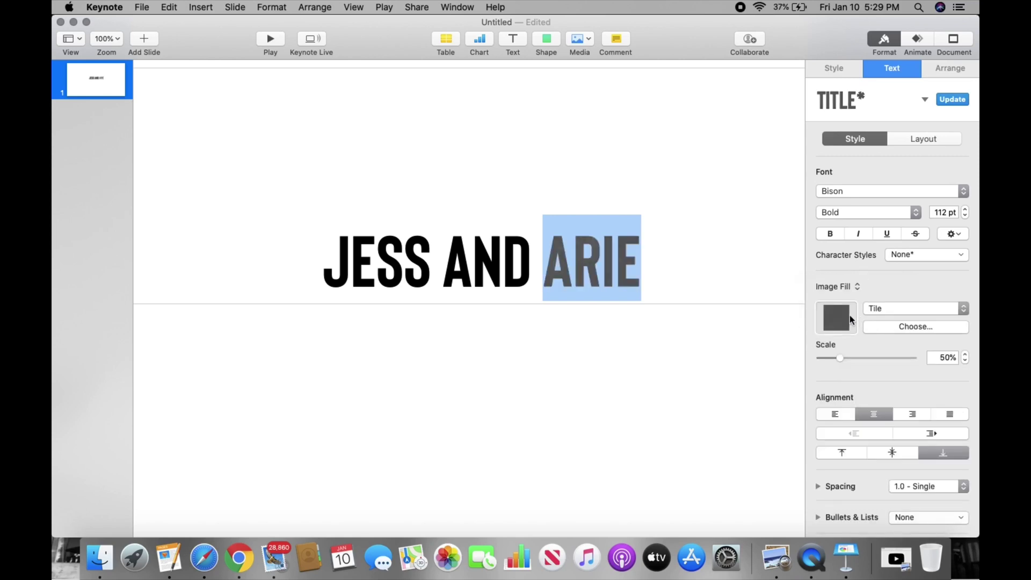
click(901, 330)
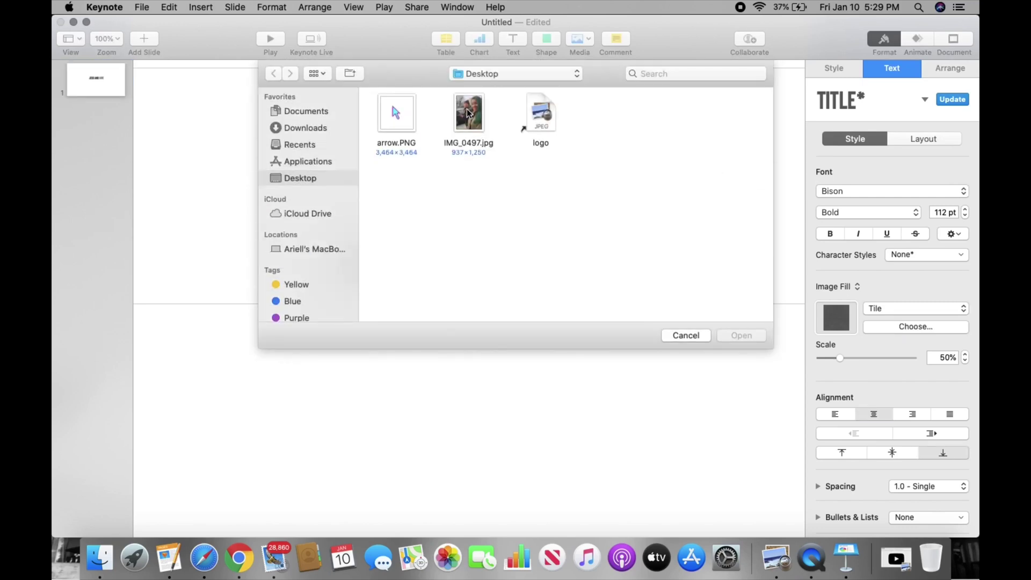
double_click(469, 113)
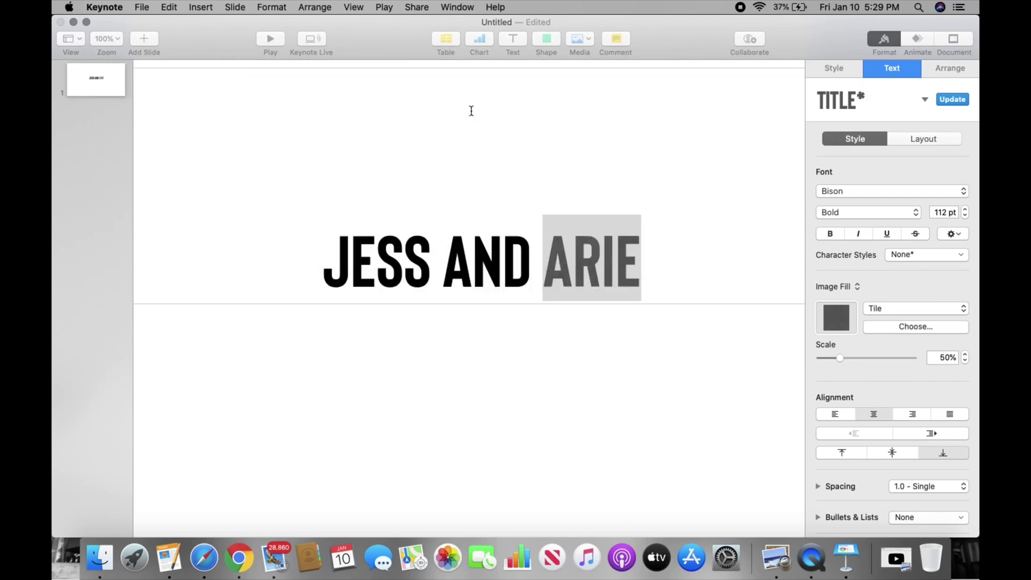
click(588, 264)
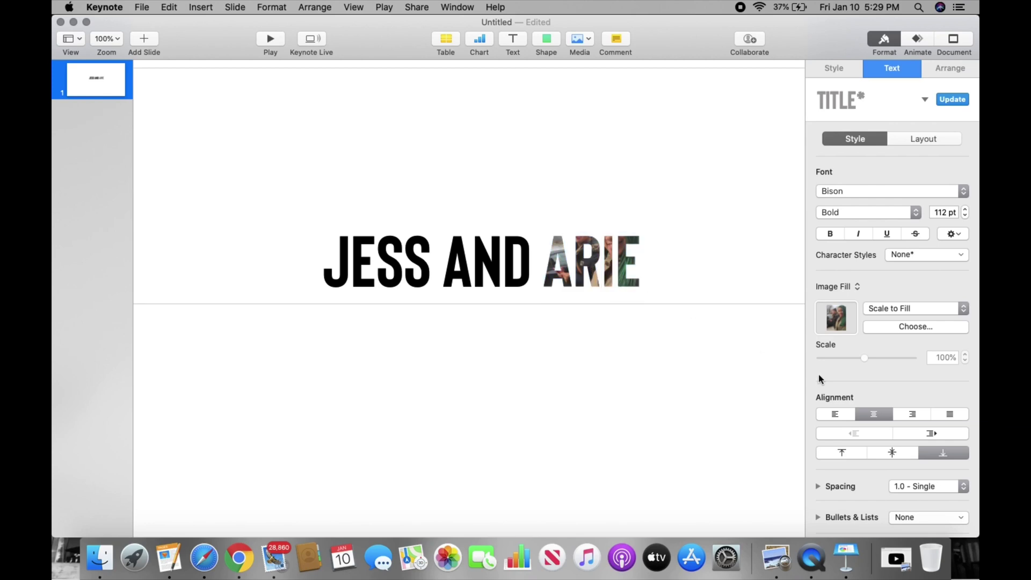
Step: Apply the same photo image fill to the word AND and the first word
drag(443, 263, 526, 274)
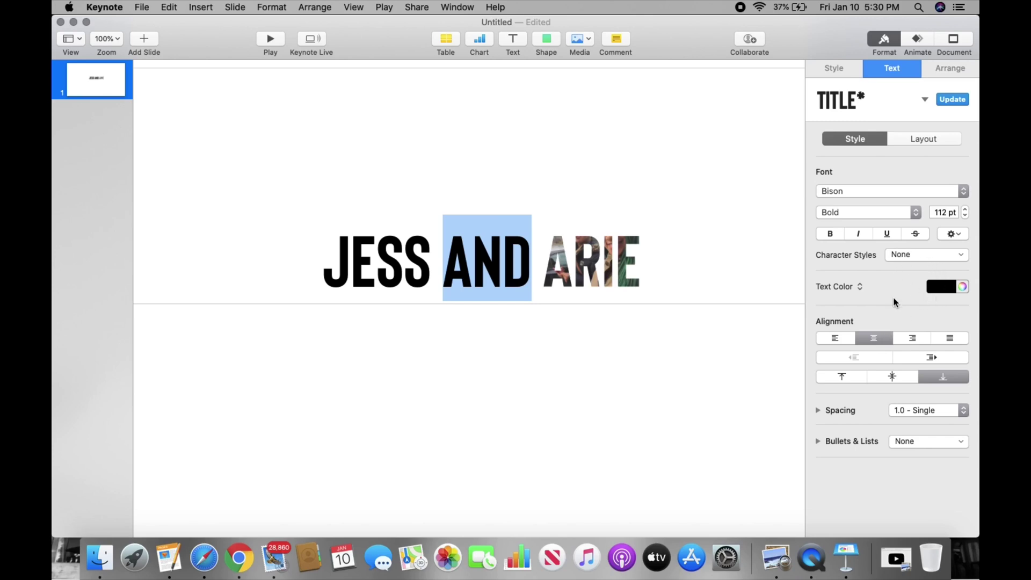
click(854, 287)
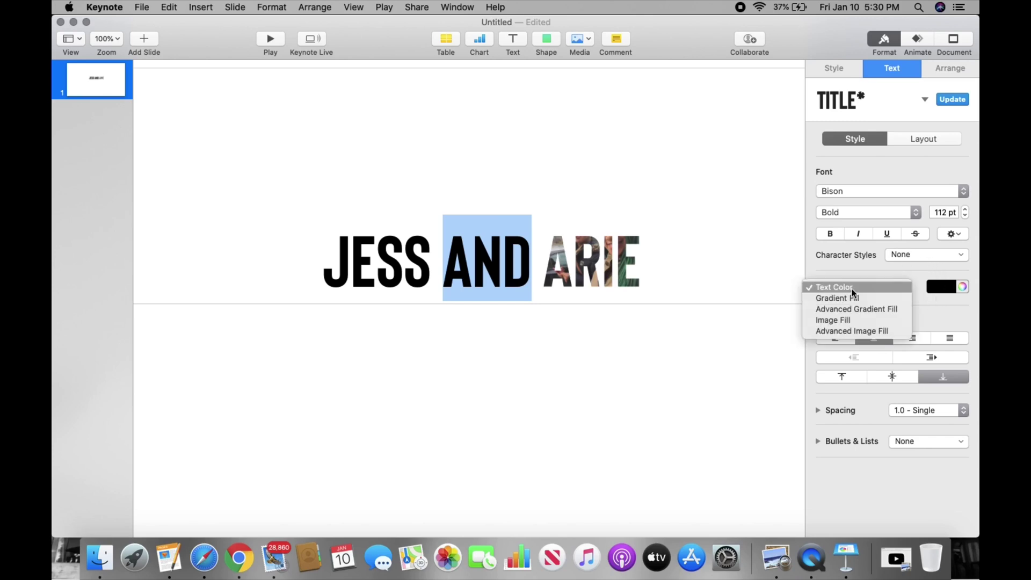
click(869, 321)
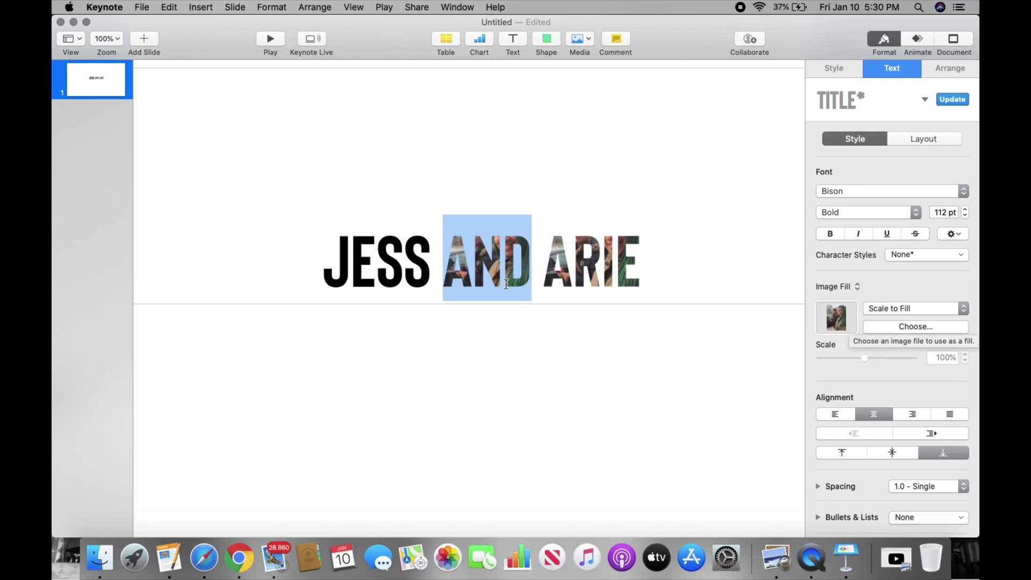
drag(327, 275, 424, 285)
click(844, 294)
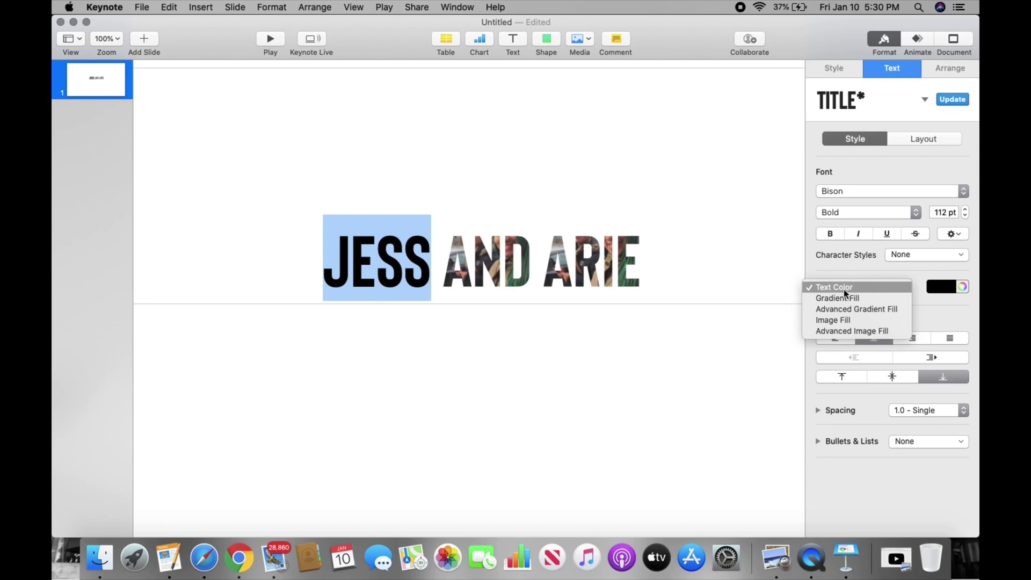
click(847, 319)
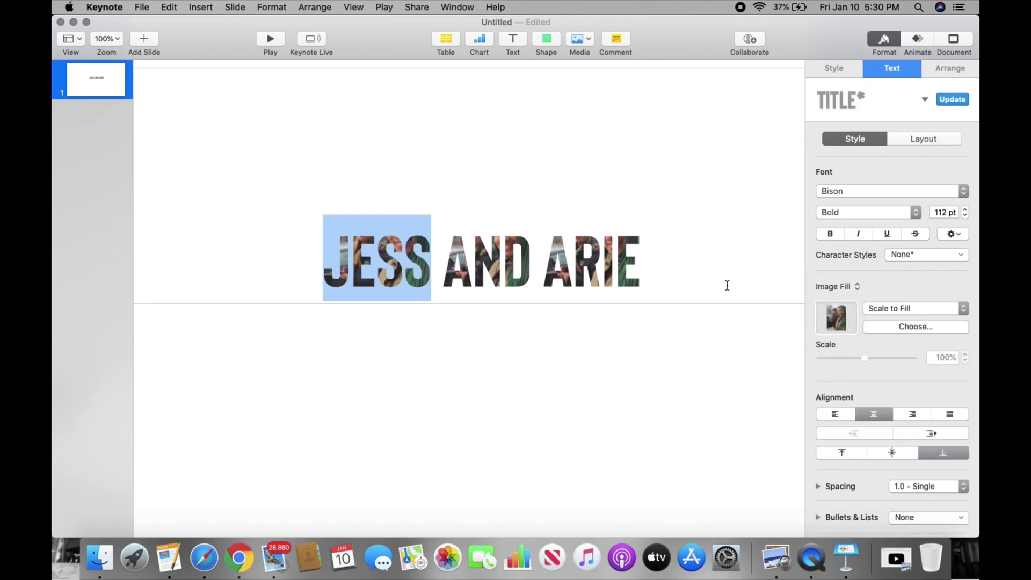
click(598, 335)
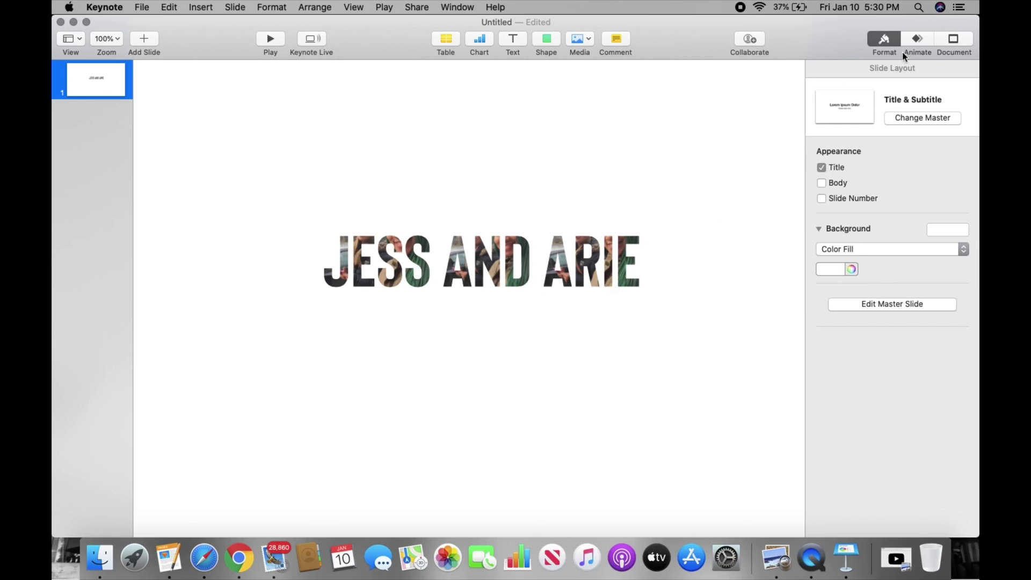
Step: Select the title text and preview the Appear, Blur, Dissolve, Drift, Drift and Scale, and Drop build-ins
click(919, 43)
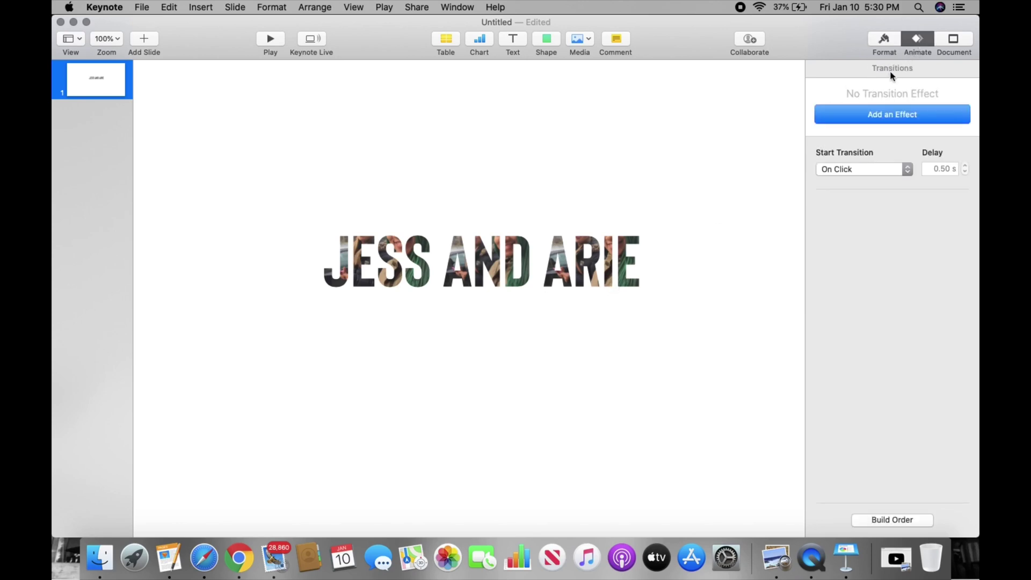
click(563, 301)
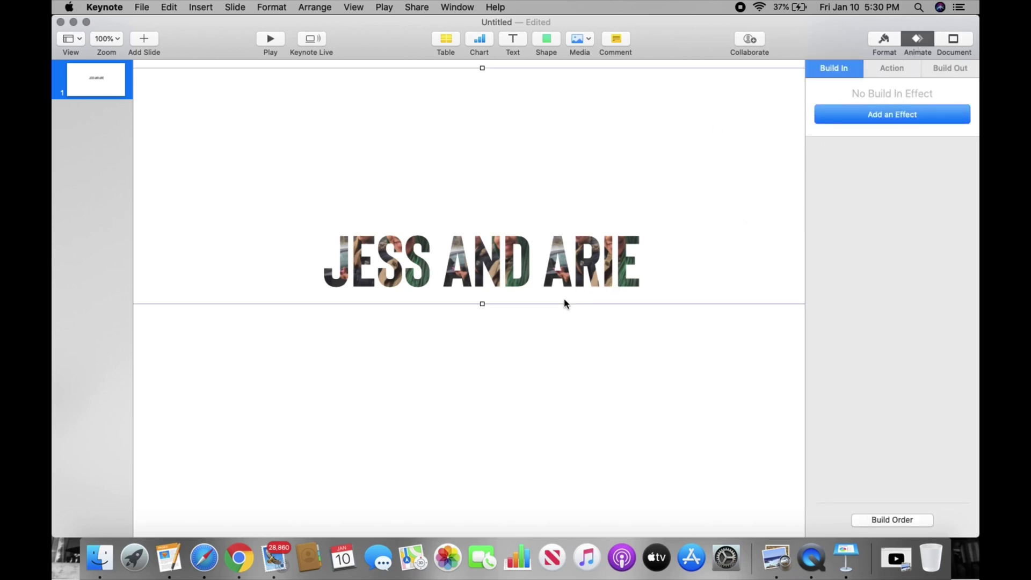
click(337, 260)
drag(338, 260, 501, 262)
drag(323, 263, 647, 258)
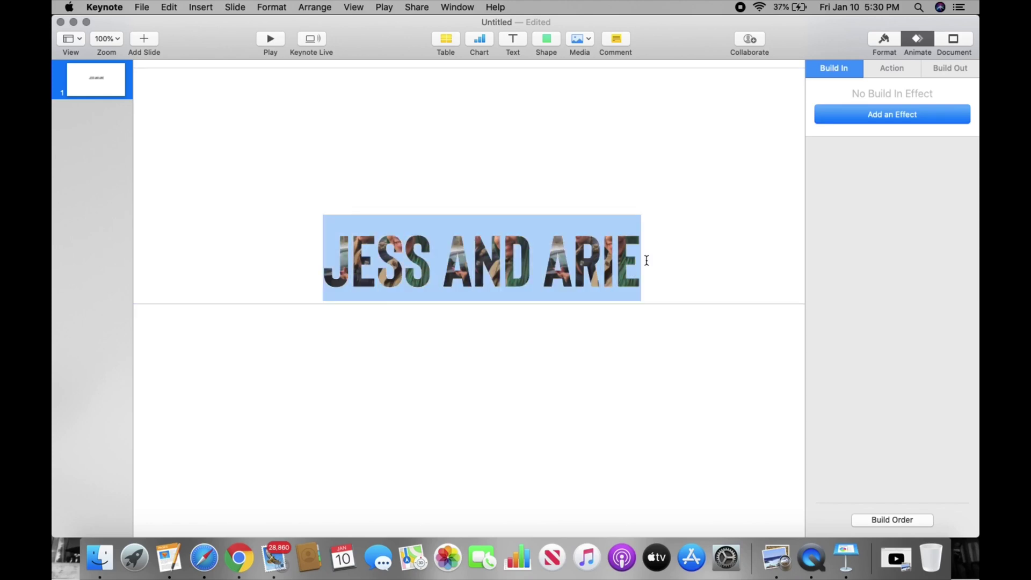
click(904, 118)
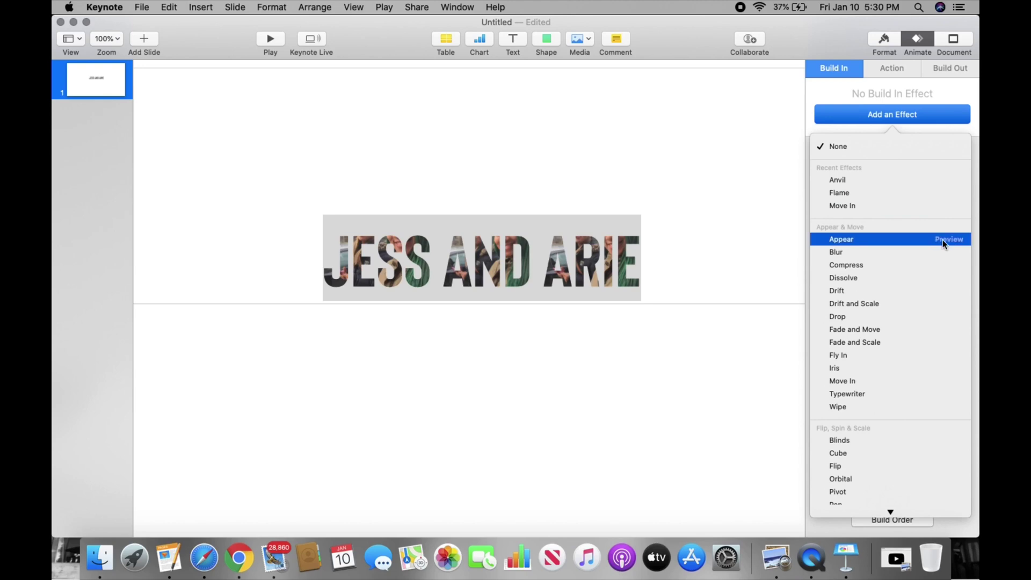
click(943, 239)
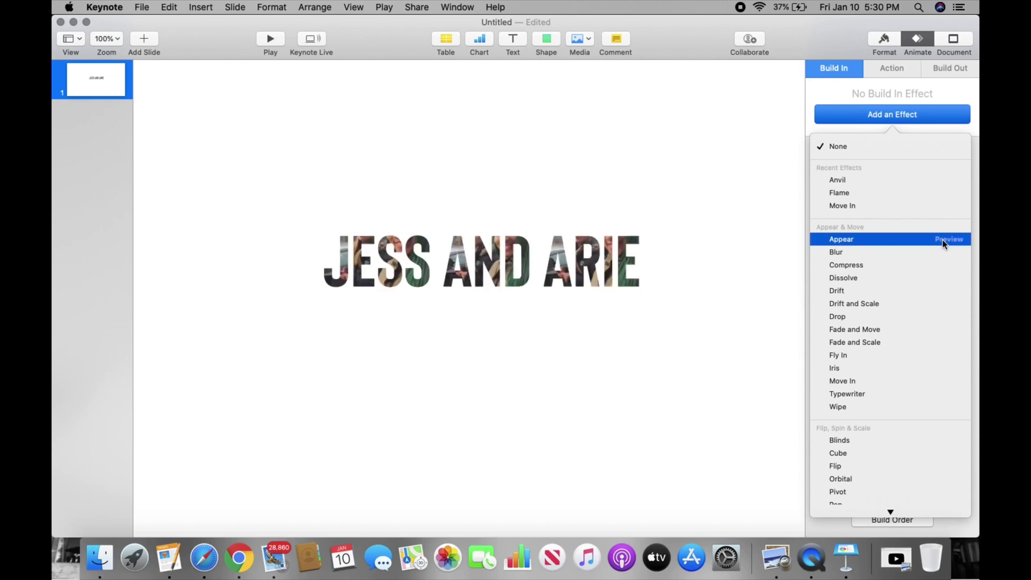
click(947, 255)
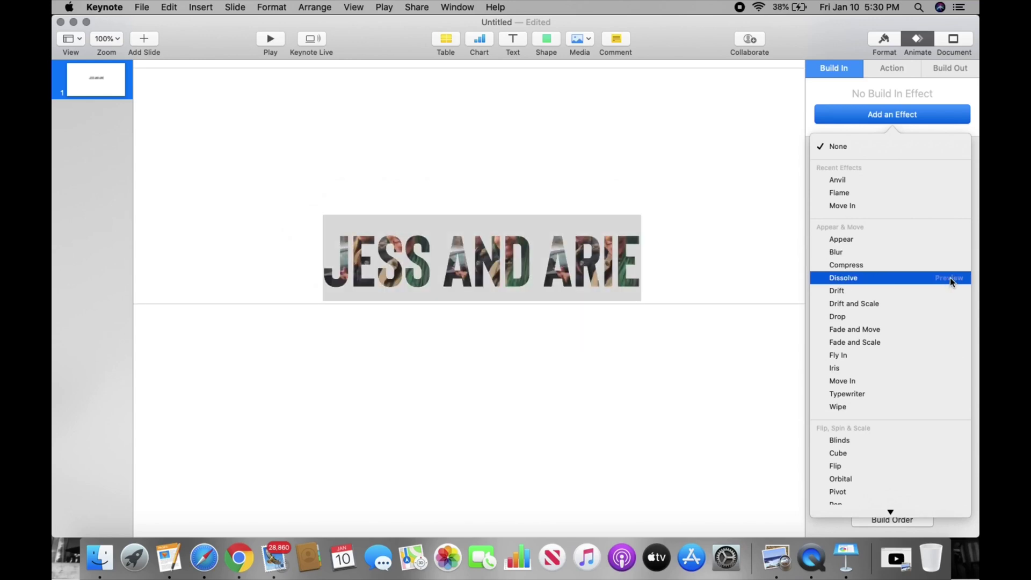
click(949, 278)
click(951, 292)
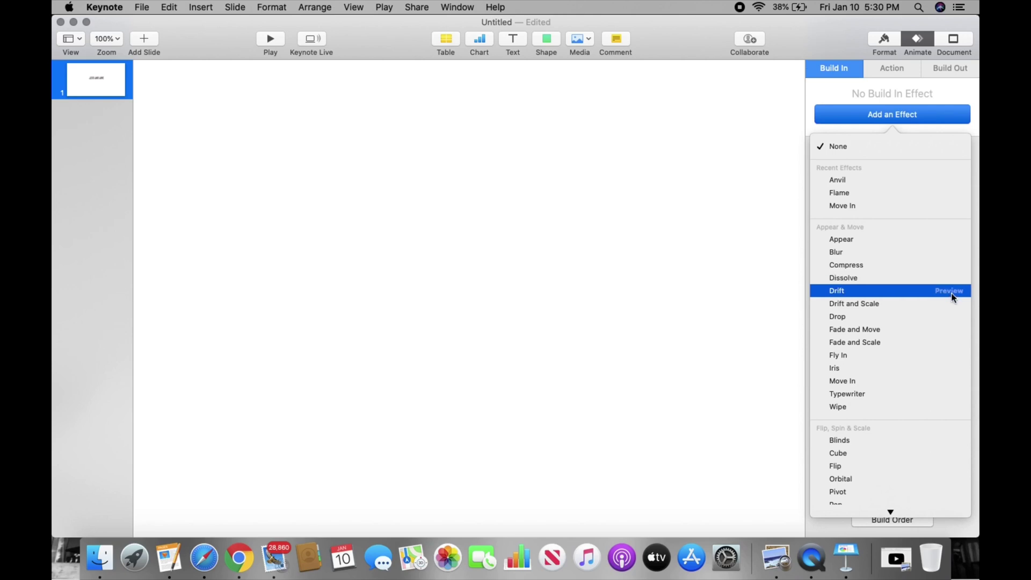
click(952, 304)
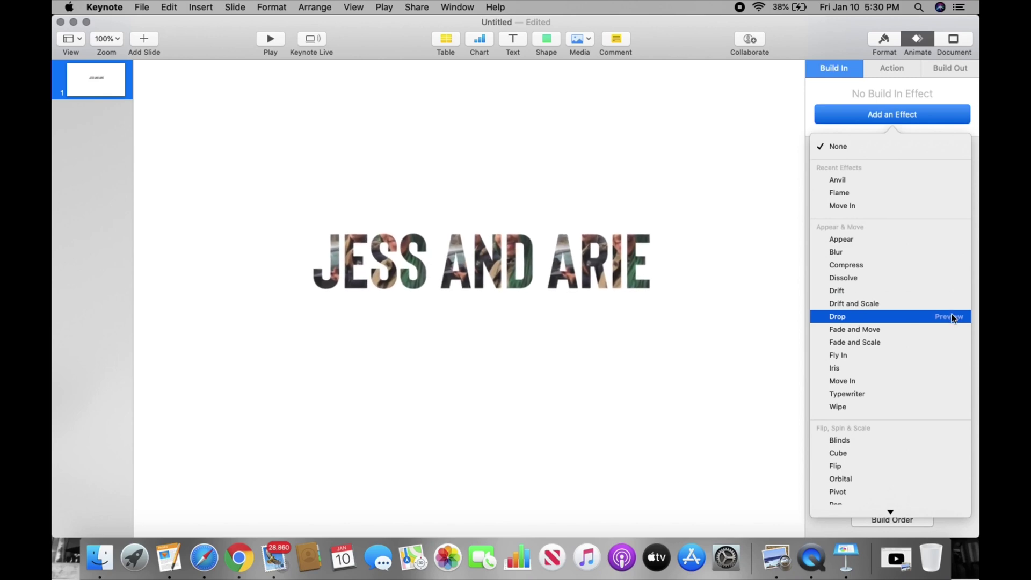
click(951, 316)
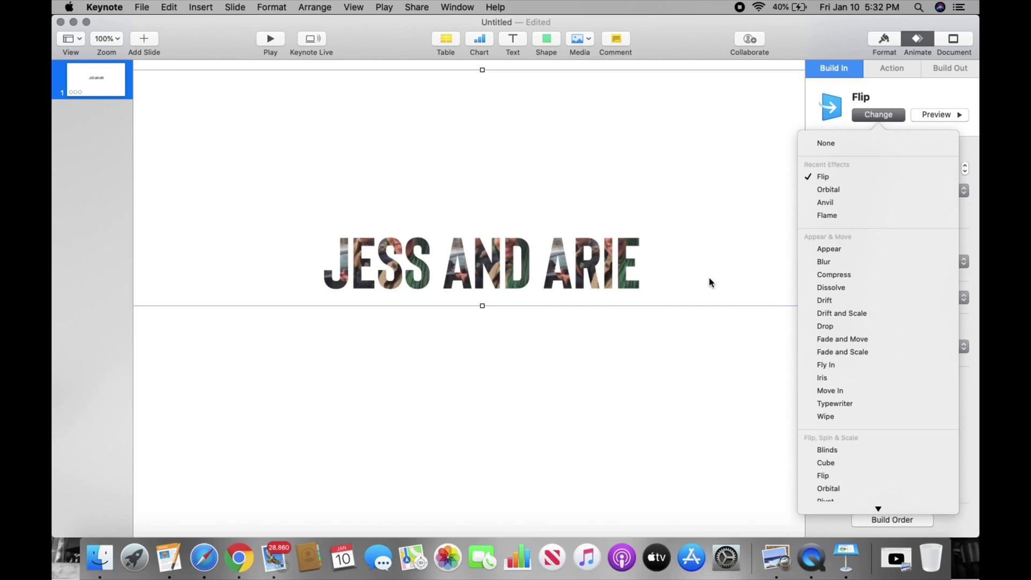
click(663, 352)
Step: Nudge the title slightly left and replace its Flip build-in with Typewriter
click(409, 263)
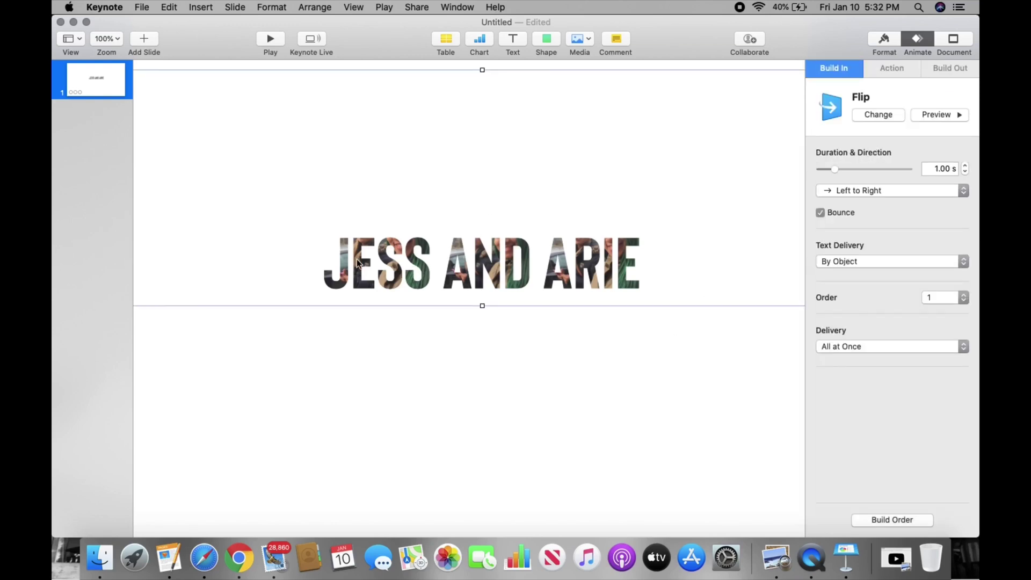
drag(327, 267, 318, 266)
triple_click(323, 265)
click(872, 113)
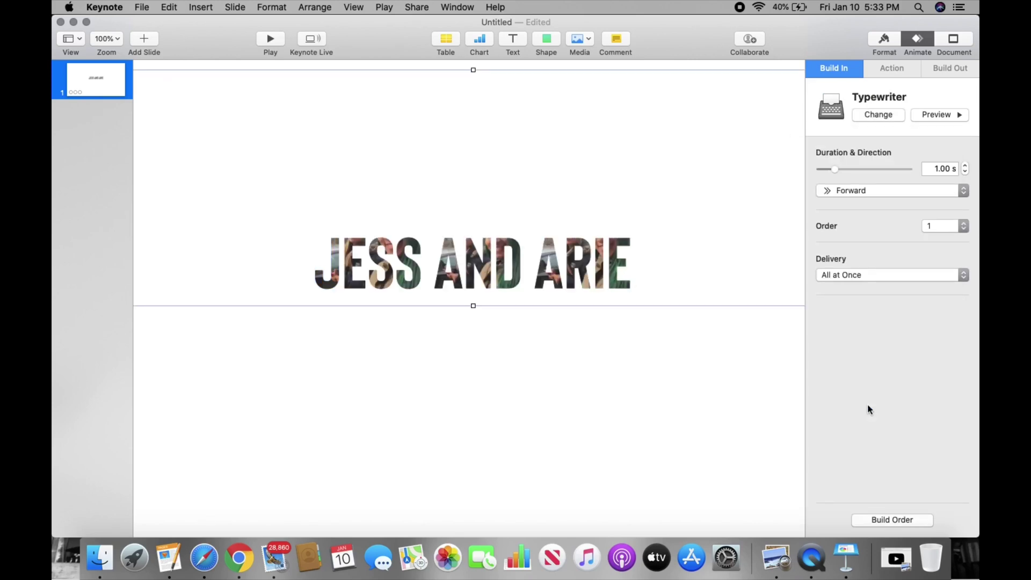
Step: Give the title an Iris build-out effect
click(948, 71)
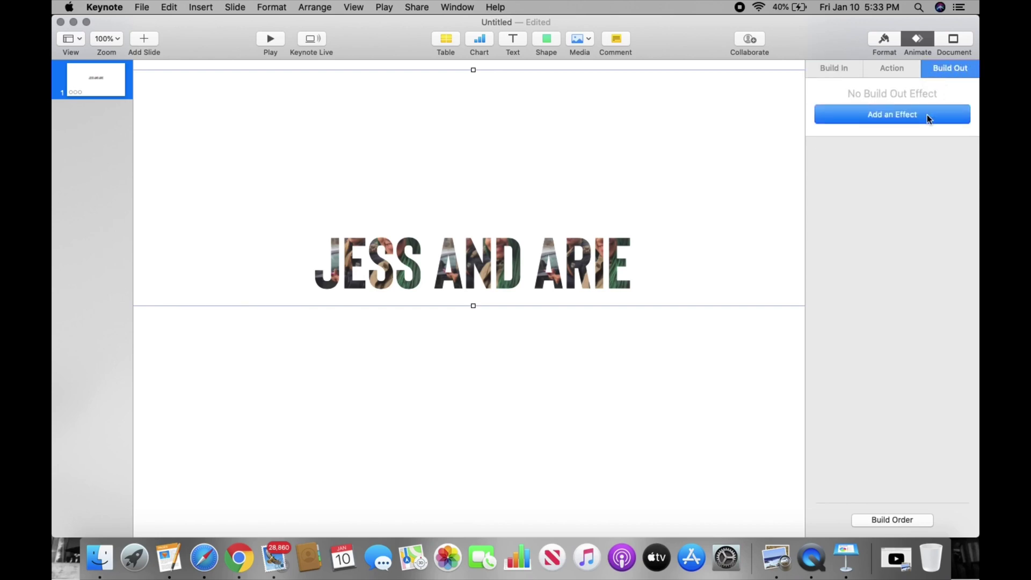
click(924, 119)
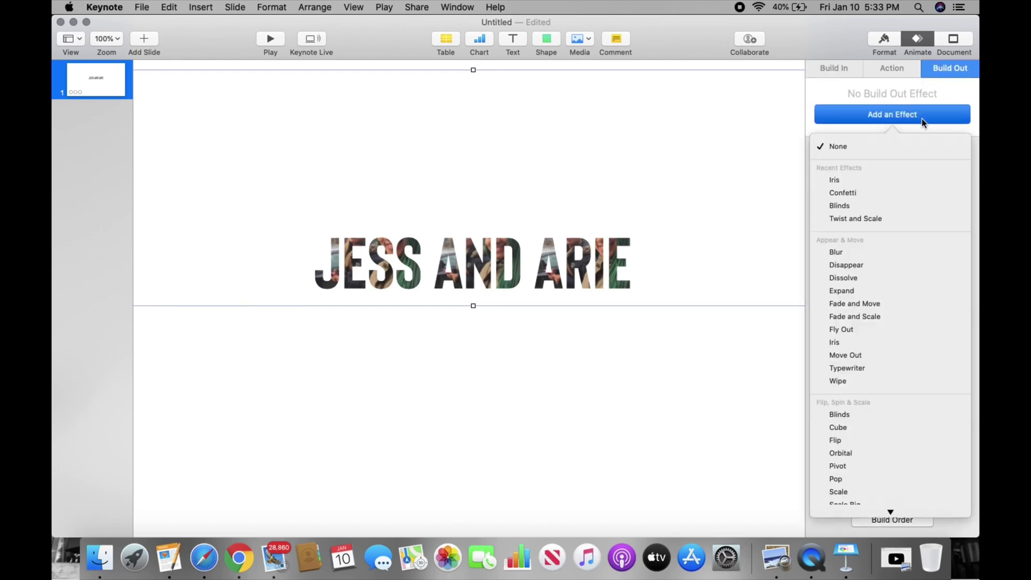
click(936, 181)
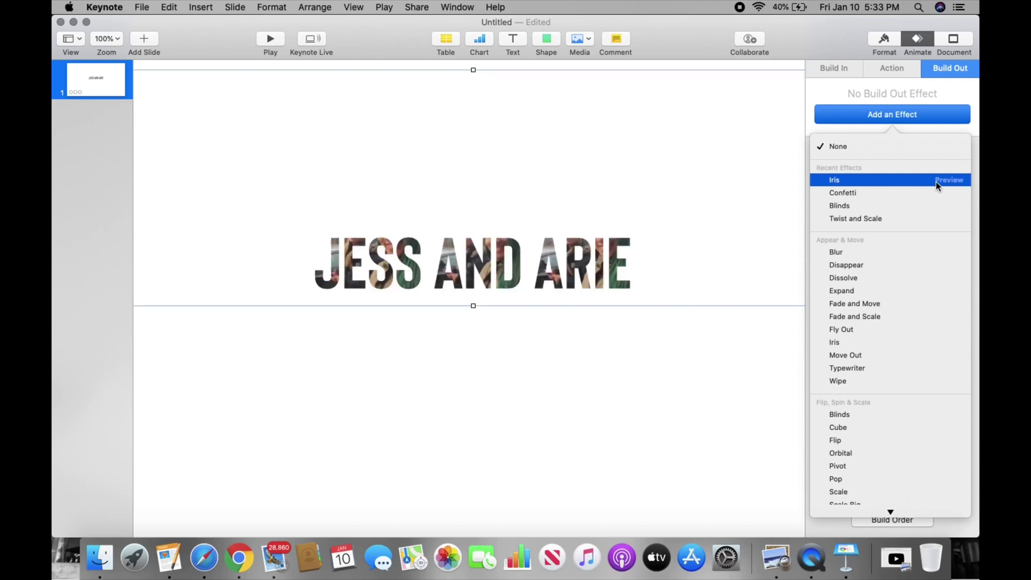
click(891, 180)
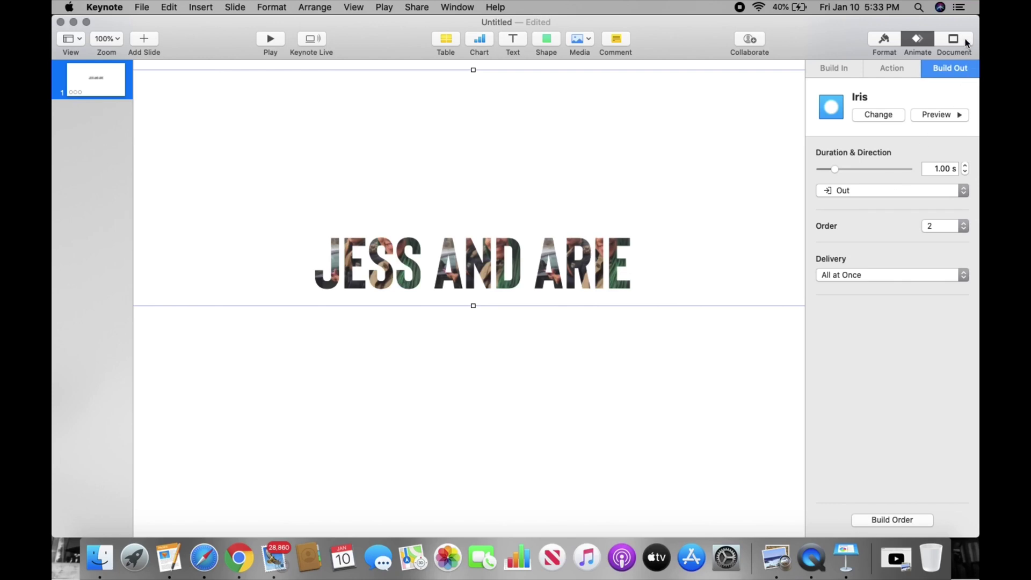
Step: In Build Order, start Iris after build 1 and Typewriter after the transition, then preview
click(905, 518)
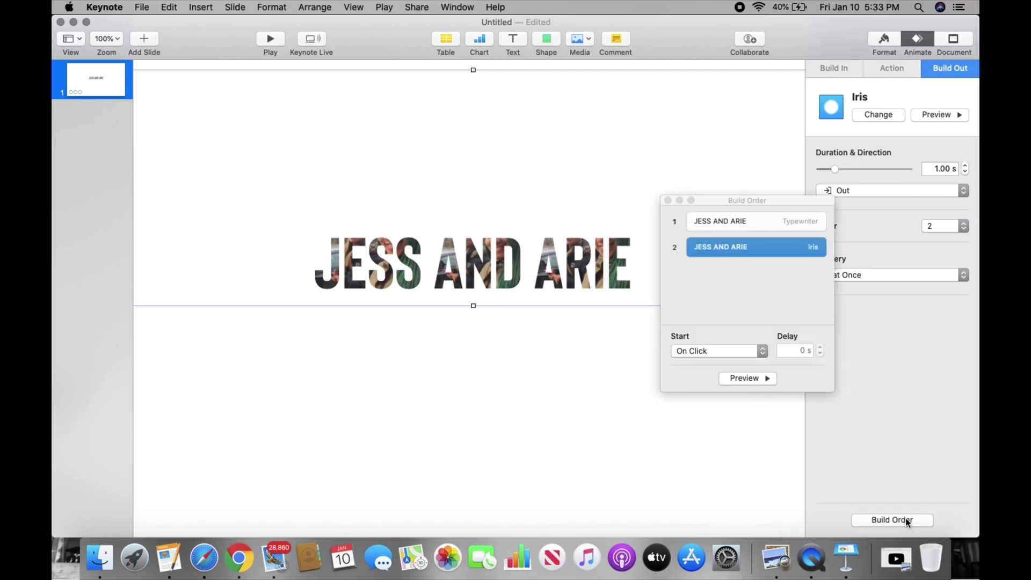
click(765, 355)
click(754, 362)
click(756, 224)
click(721, 351)
click(715, 363)
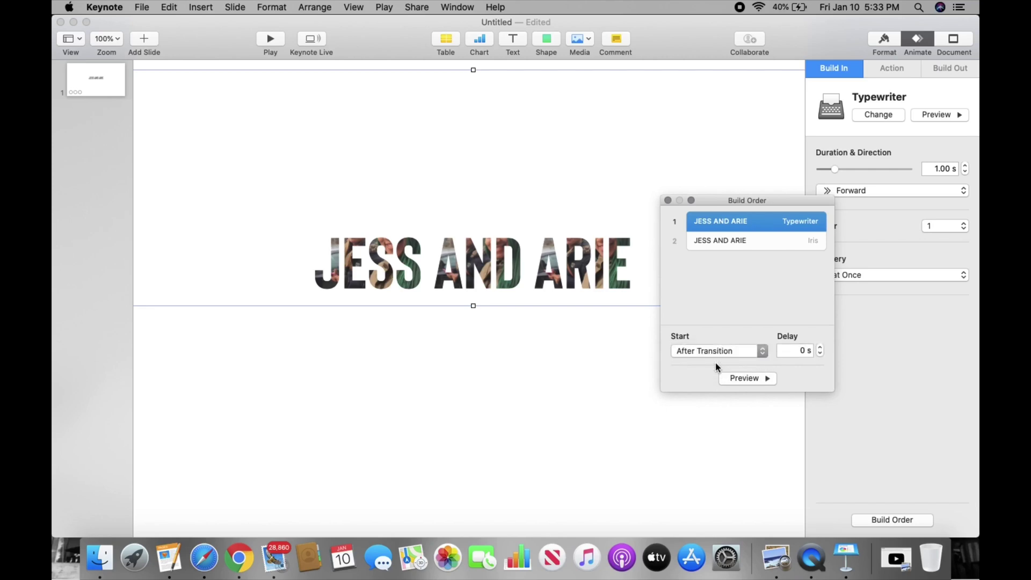
click(742, 378)
click(741, 352)
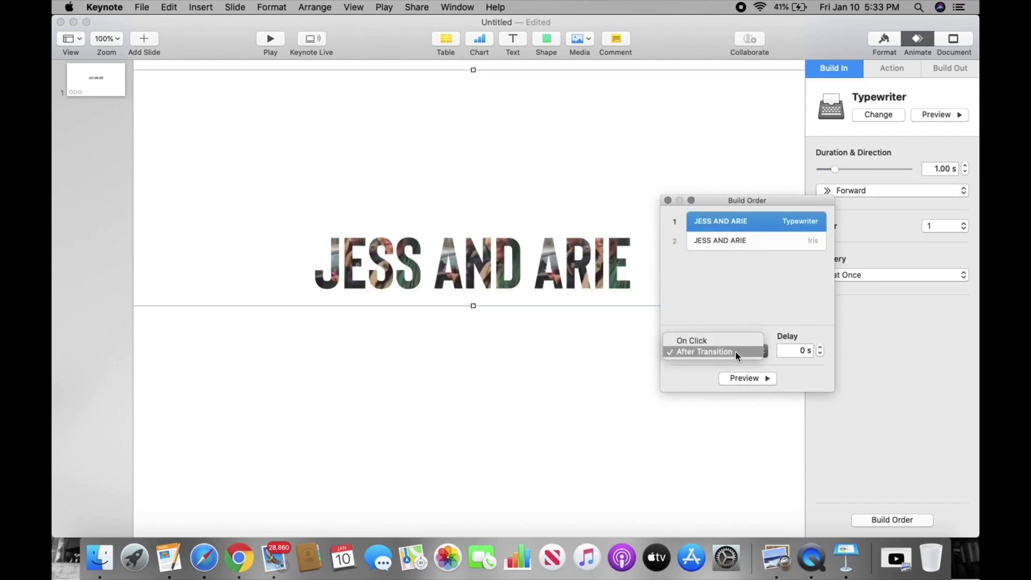
click(745, 310)
click(668, 201)
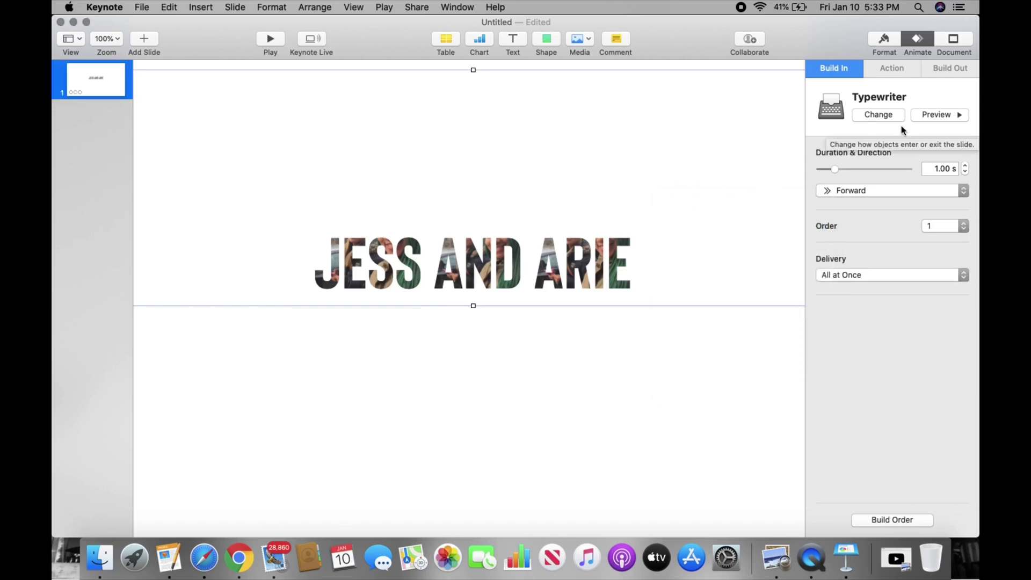
key(Return)
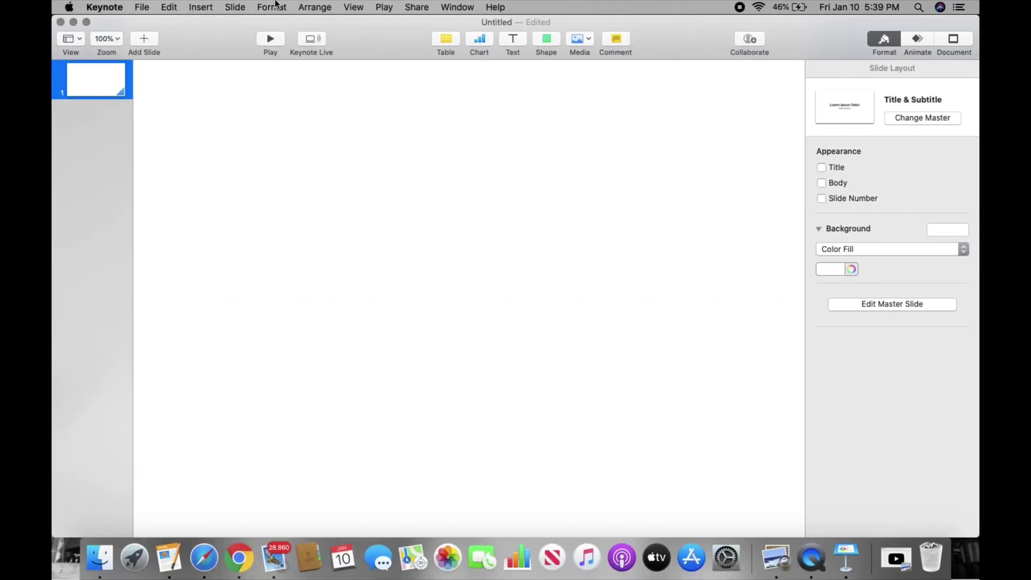
Step: Insert the LOGO 1 image and shrink it to about 428 × 302 pt on the slide's left
click(210, 8)
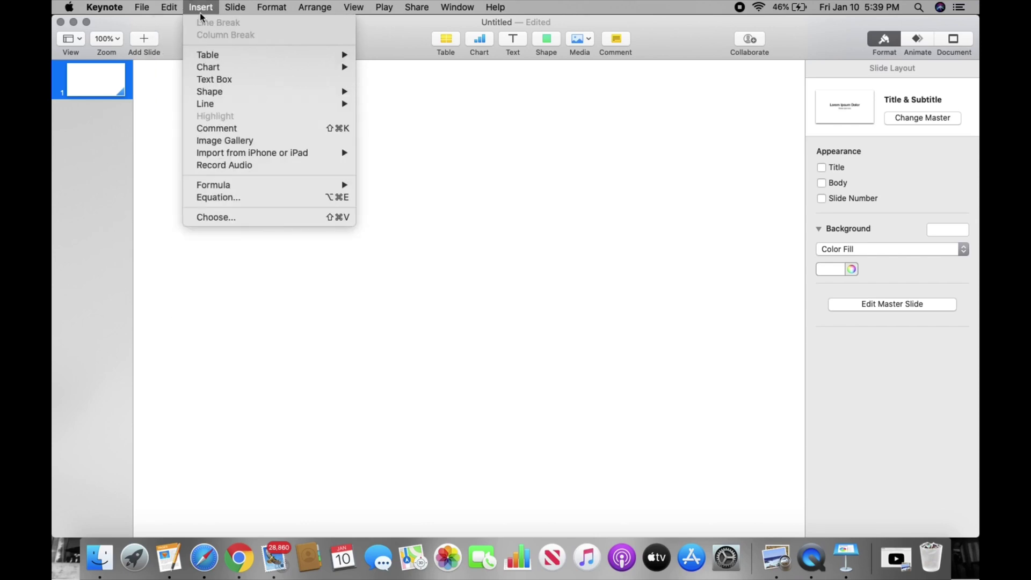
click(215, 217)
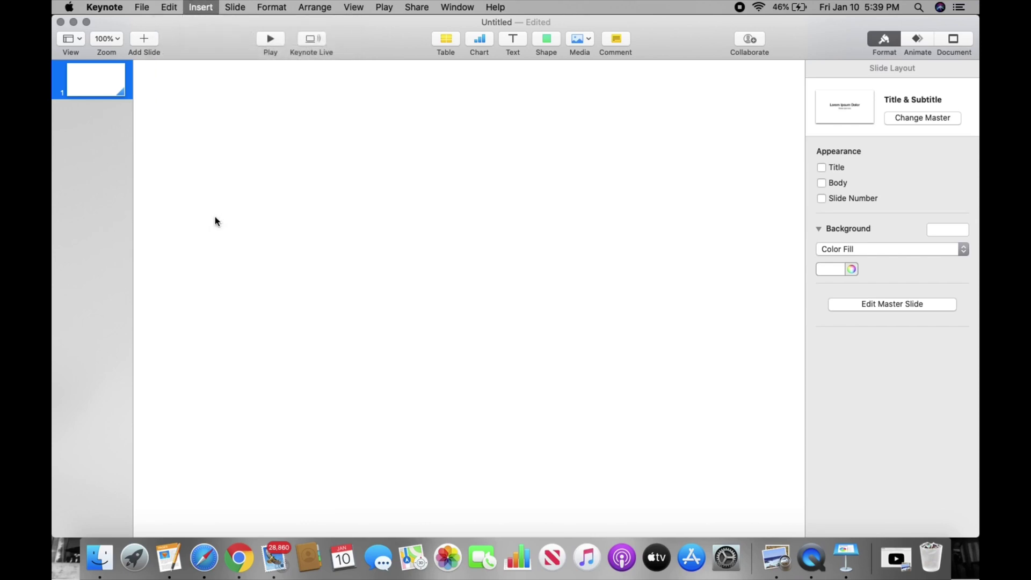
double_click(540, 117)
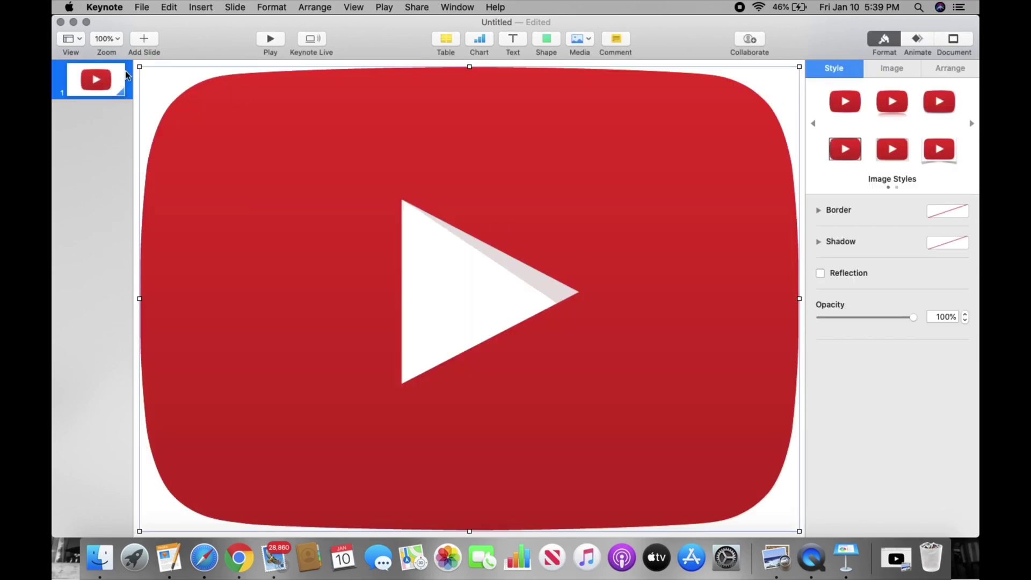
drag(139, 67, 490, 373)
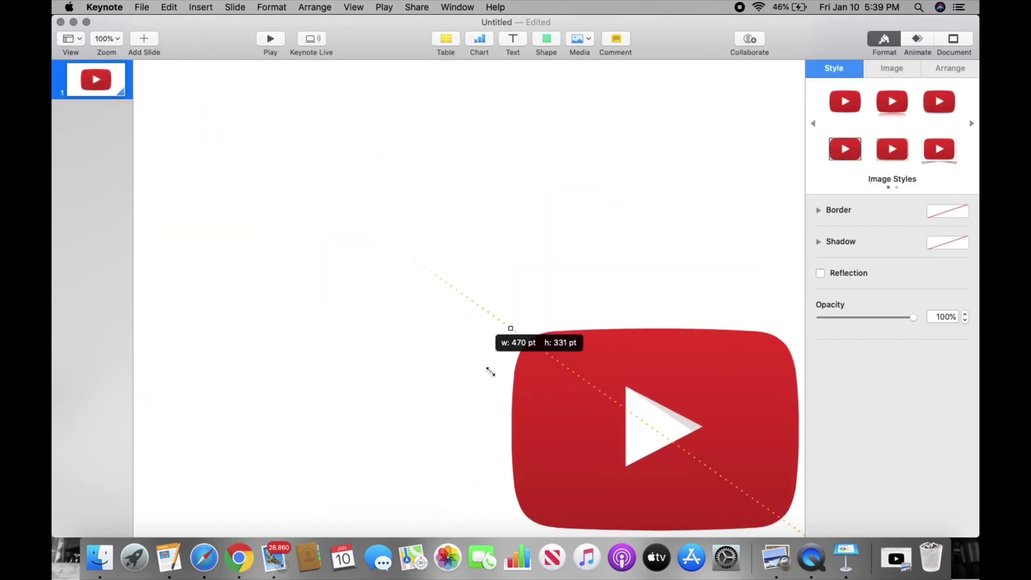
drag(606, 466, 293, 344)
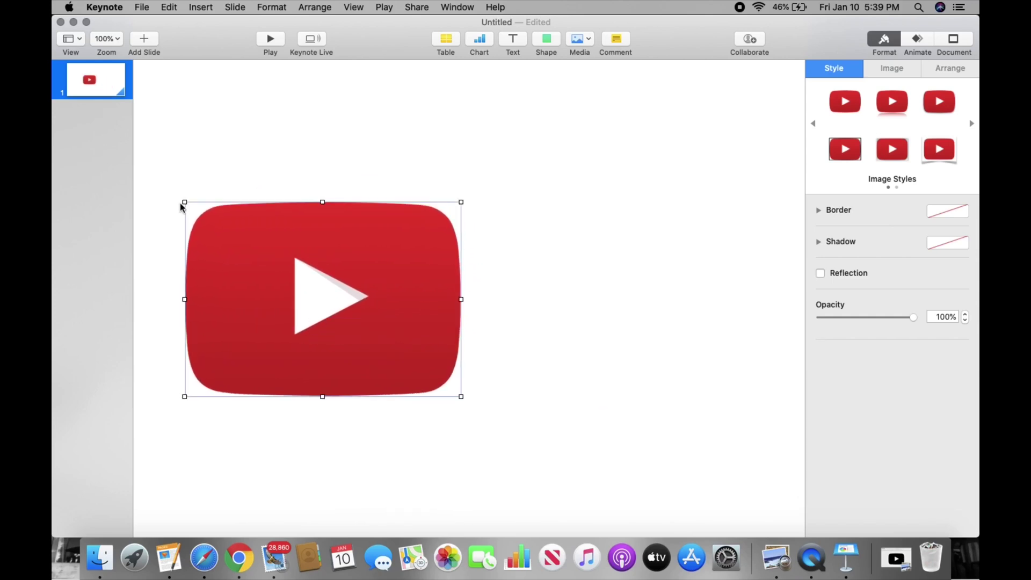
drag(182, 206, 219, 213)
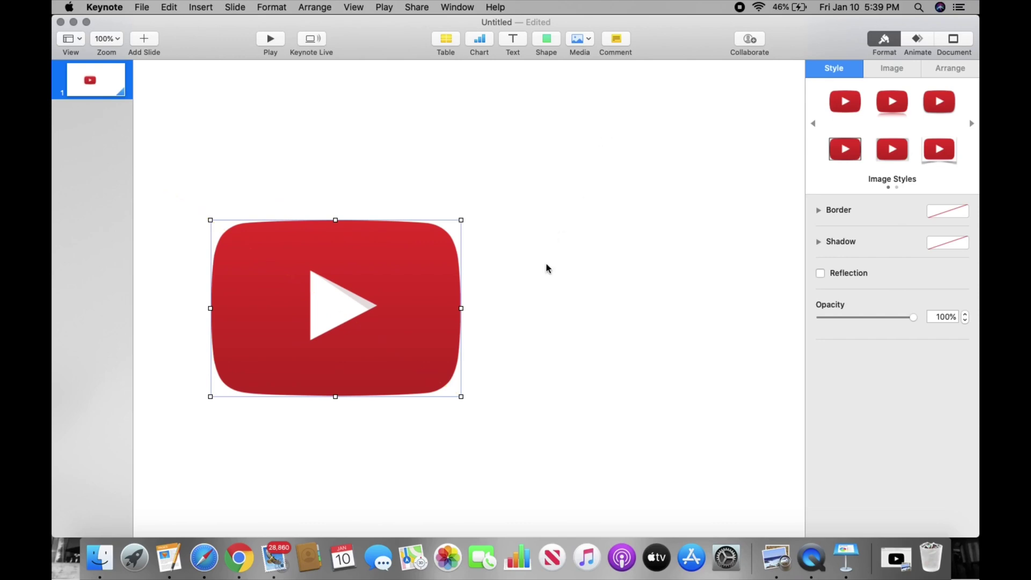
Step: Add a text box reading 'SUBSCRIBE TO' / 'OUR CHANNEL' on two lines right of the logo
click(519, 43)
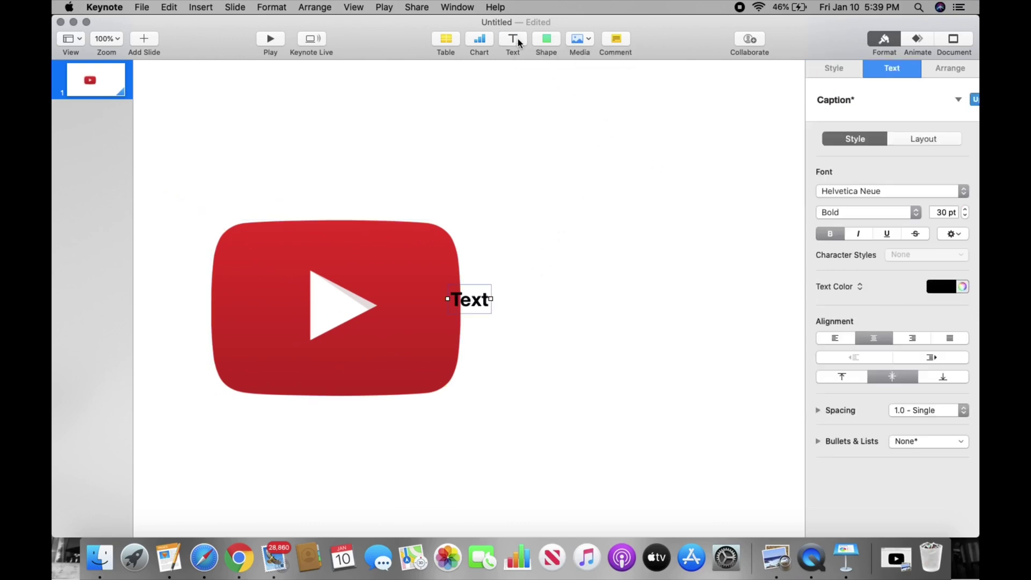
drag(477, 309, 520, 298)
double_click(520, 298)
key(BackSpace)
text(SUBSCRIBE)
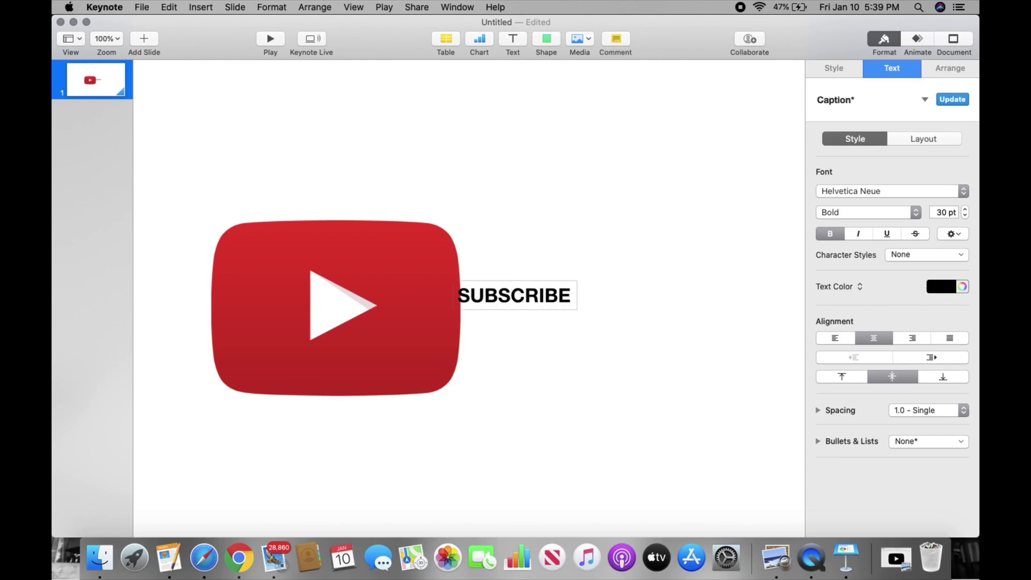
text( YO)
key(BackSpace)
key(BackSpace)
key(BackSpace)
text(Y)
key(BackSpace)
key(BackSpace)
text(TP)
key(BackSpace)
text(O OUR CHANNEL)
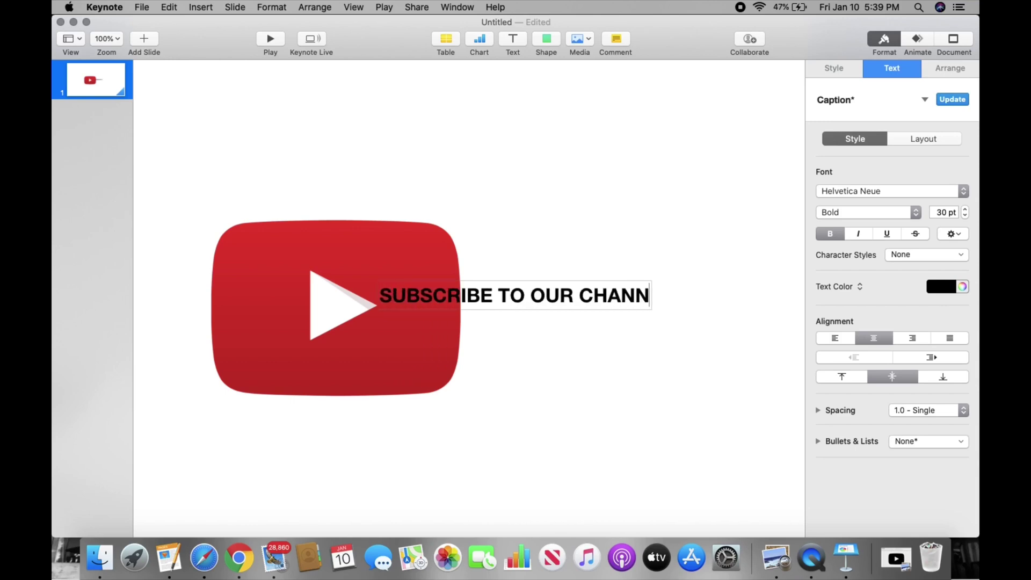
click(516, 297)
key(Return)
click(613, 213)
drag(530, 304, 477, 278)
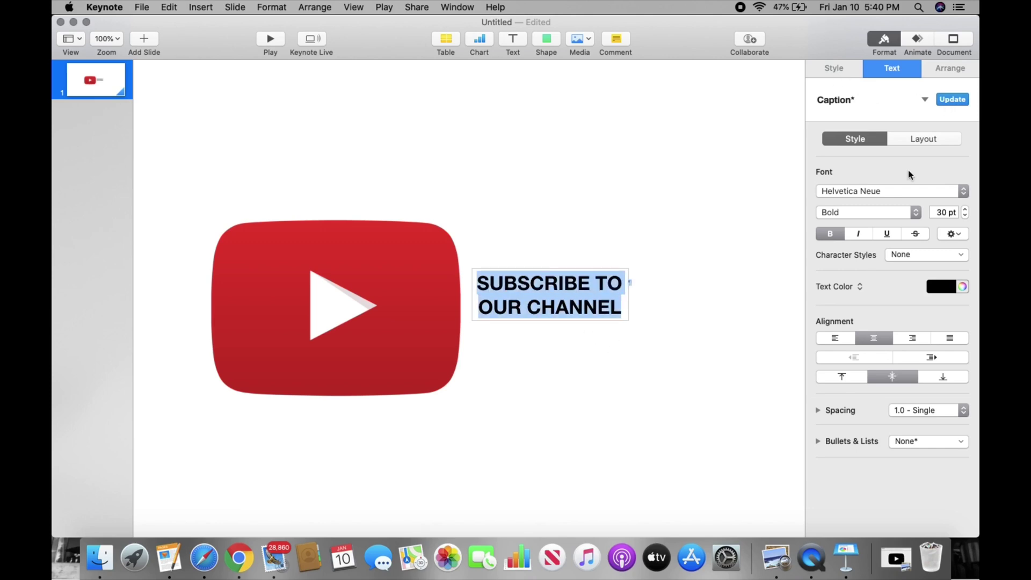
Step: Try the Title and Title Small styles, settle on Subtitle, and shift the text further right
click(922, 101)
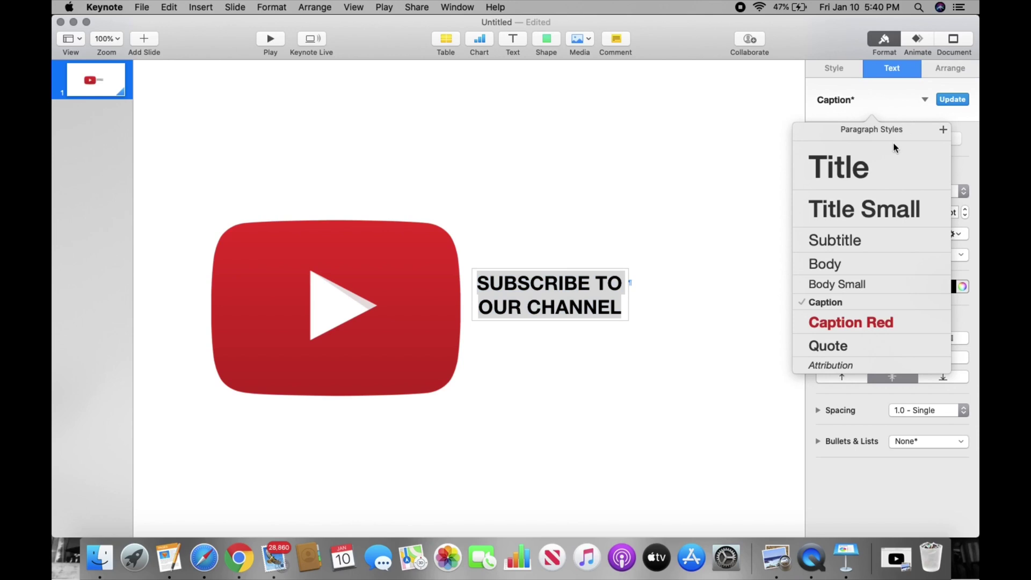
click(889, 173)
click(886, 103)
click(887, 202)
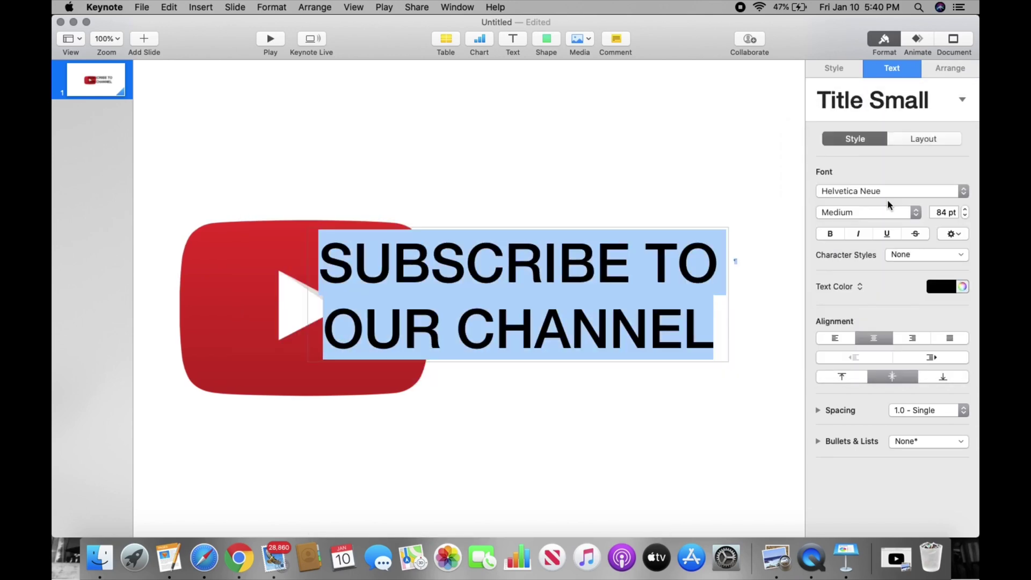
click(882, 104)
click(874, 240)
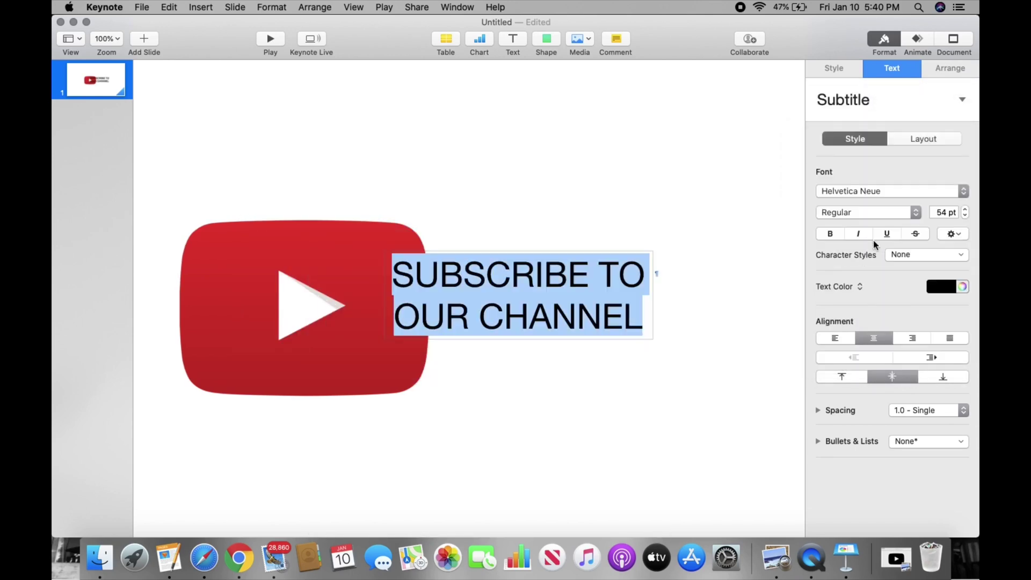
click(520, 213)
drag(498, 291, 547, 293)
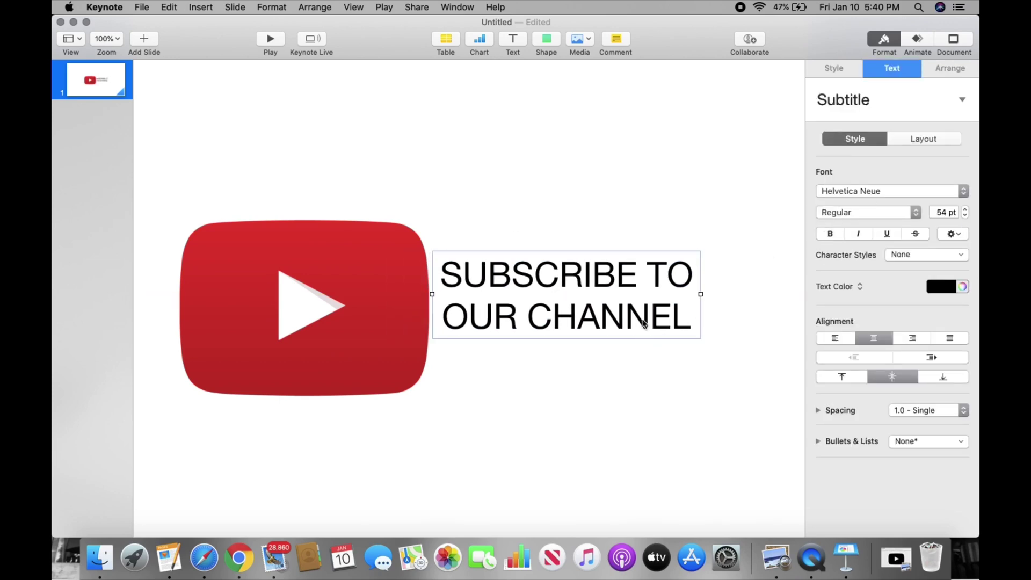
Step: Set all of the subscribe text in the Bison font
triple_click(681, 317)
drag(681, 317, 479, 248)
click(917, 192)
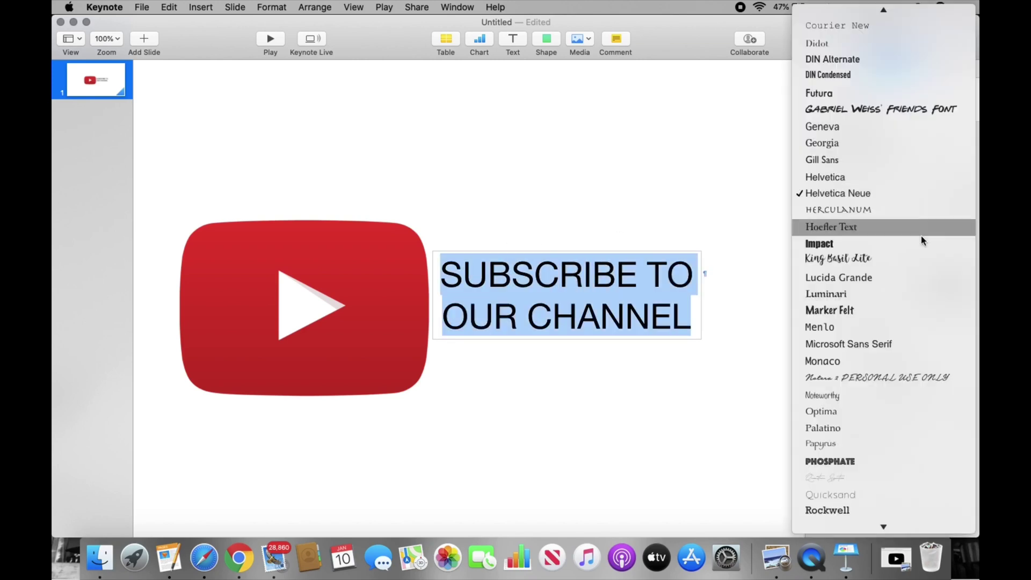
scroll(921, 63, up, 5)
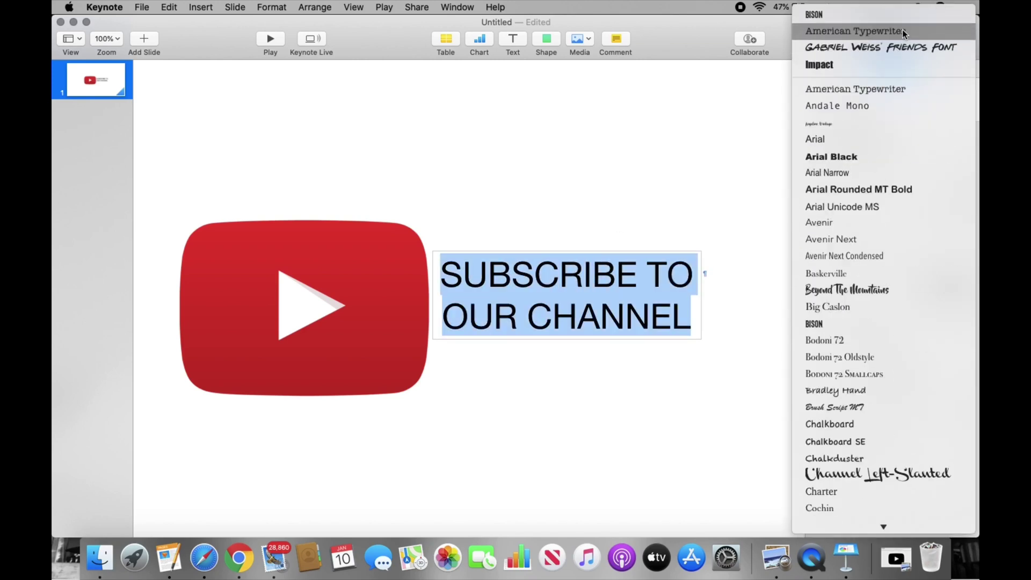
click(901, 18)
Step: Nudge the subscribe text left and give the YouTube logo a Swoosh build-in
click(645, 231)
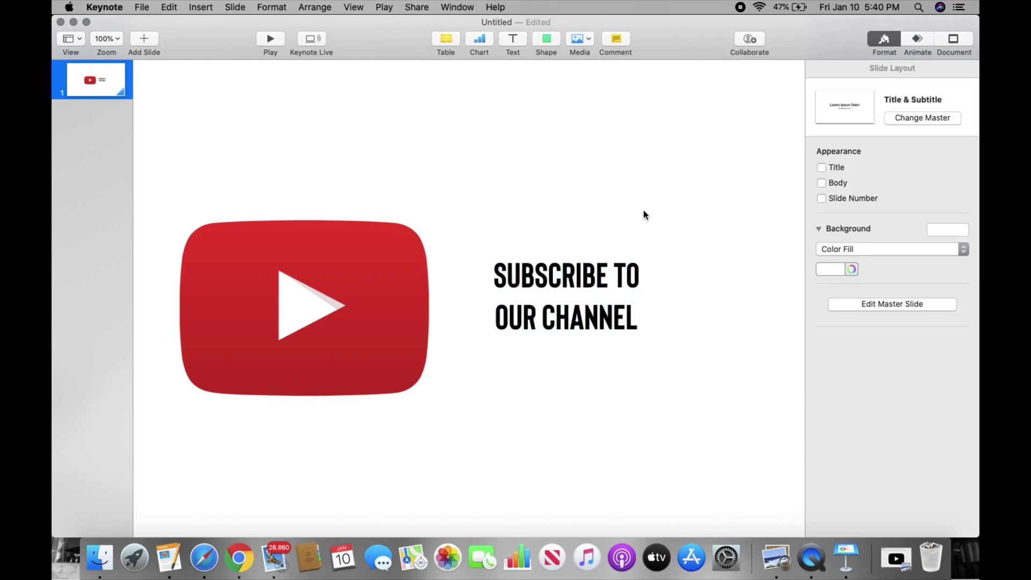
click(590, 303)
drag(590, 304, 580, 306)
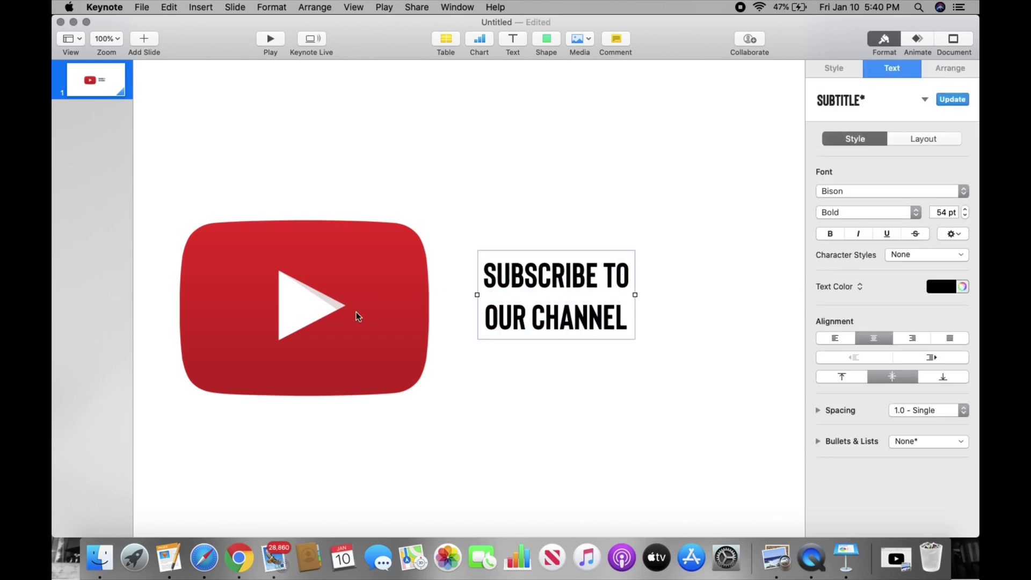
click(323, 315)
click(921, 42)
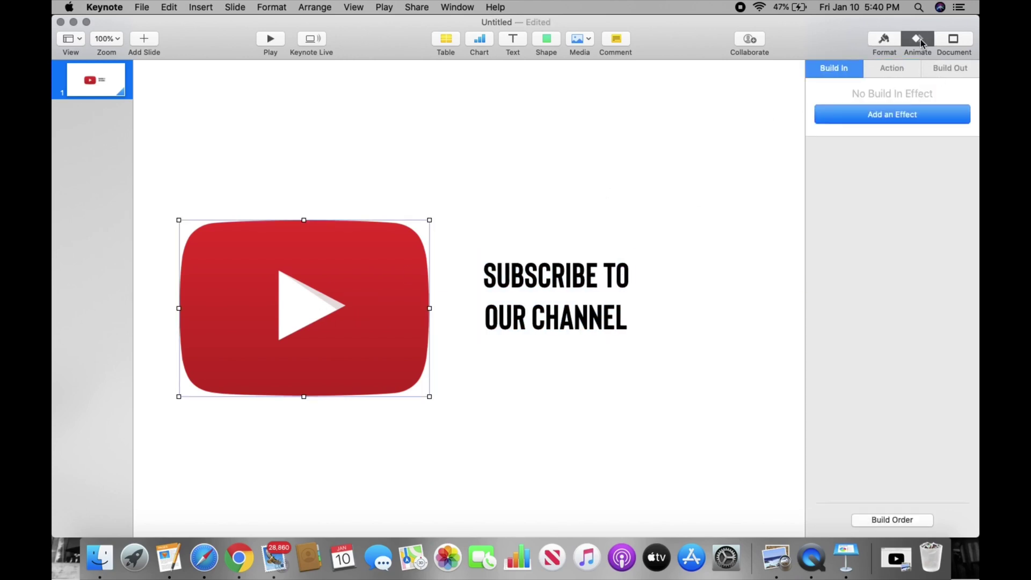
click(888, 117)
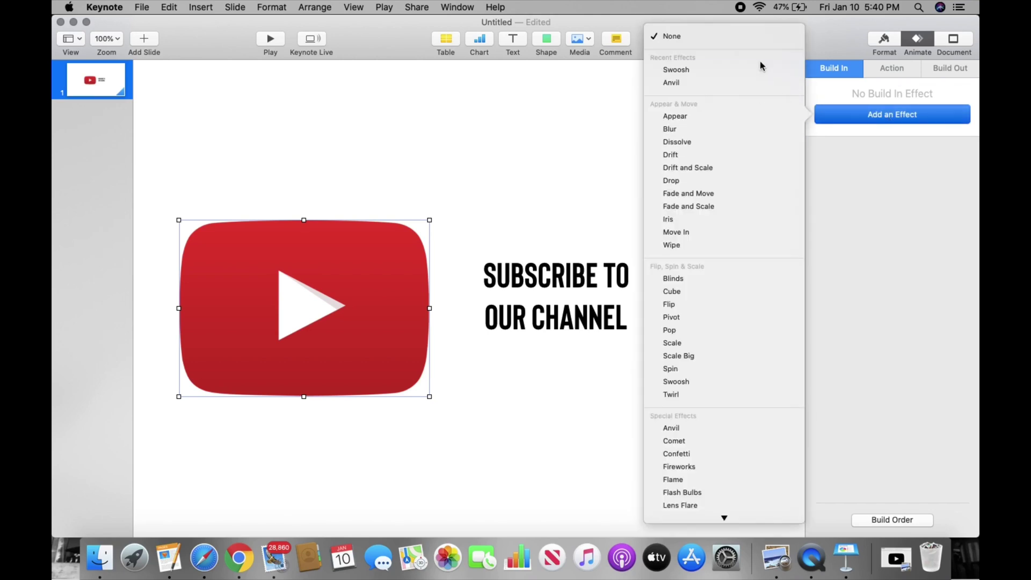
click(746, 74)
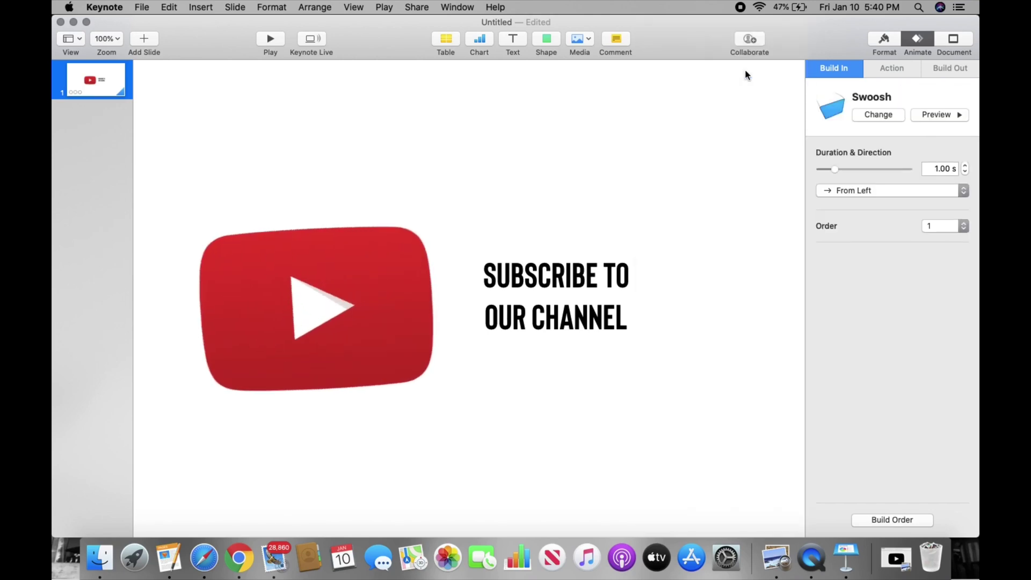
Step: Give the whole subscribe text a Swoosh build-in as well
triple_click(567, 288)
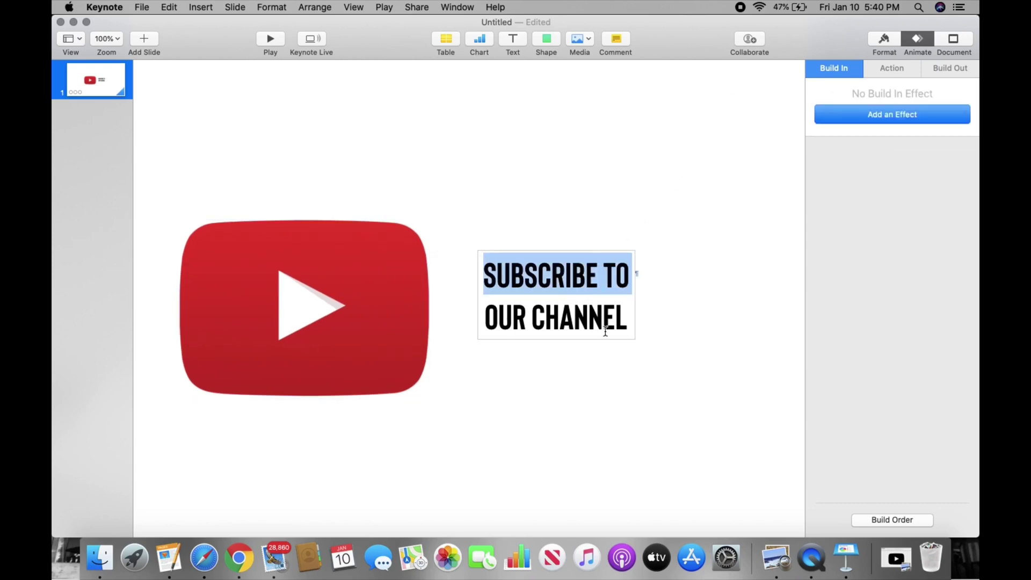
drag(618, 323, 512, 267)
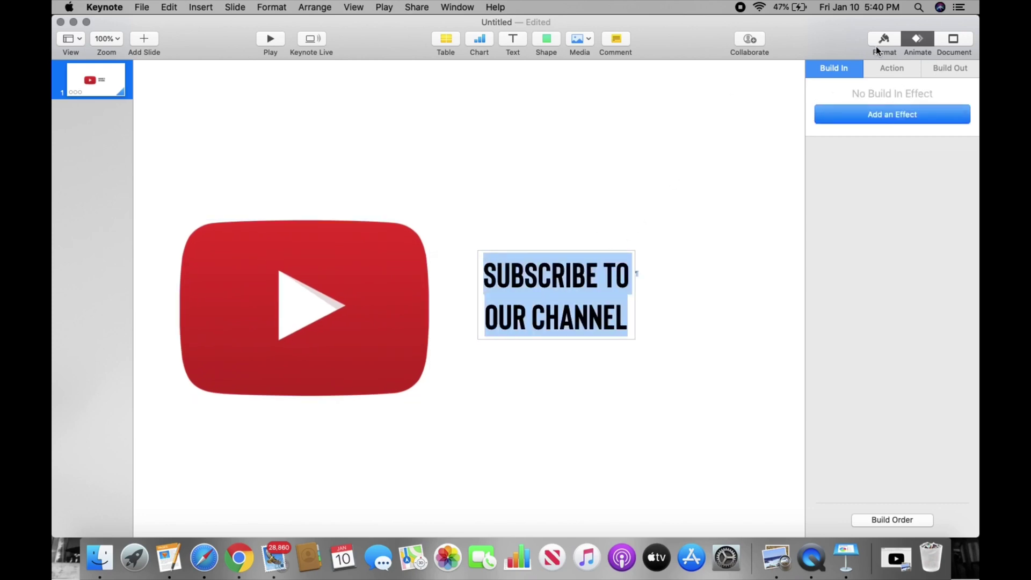
click(885, 114)
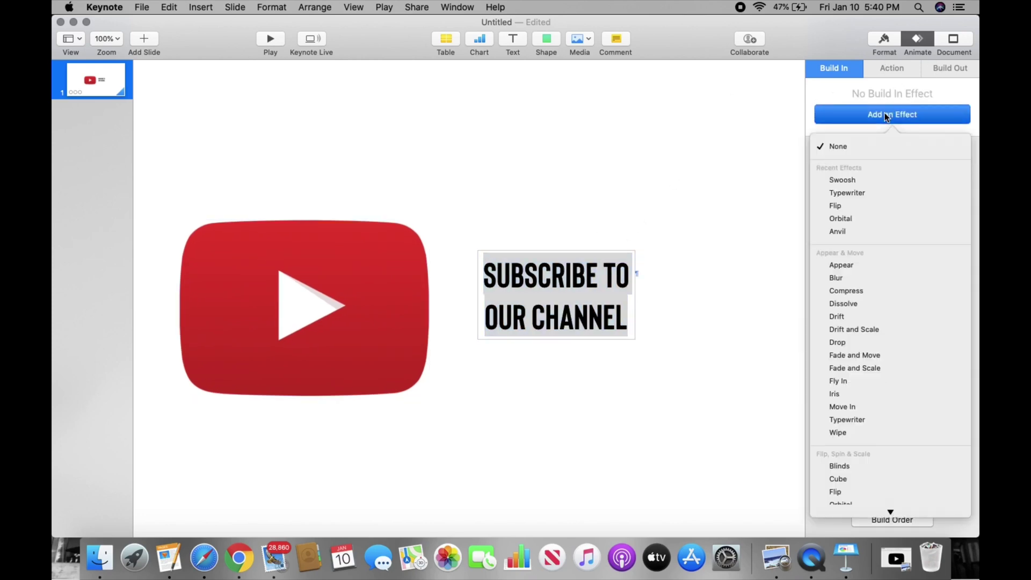
click(869, 179)
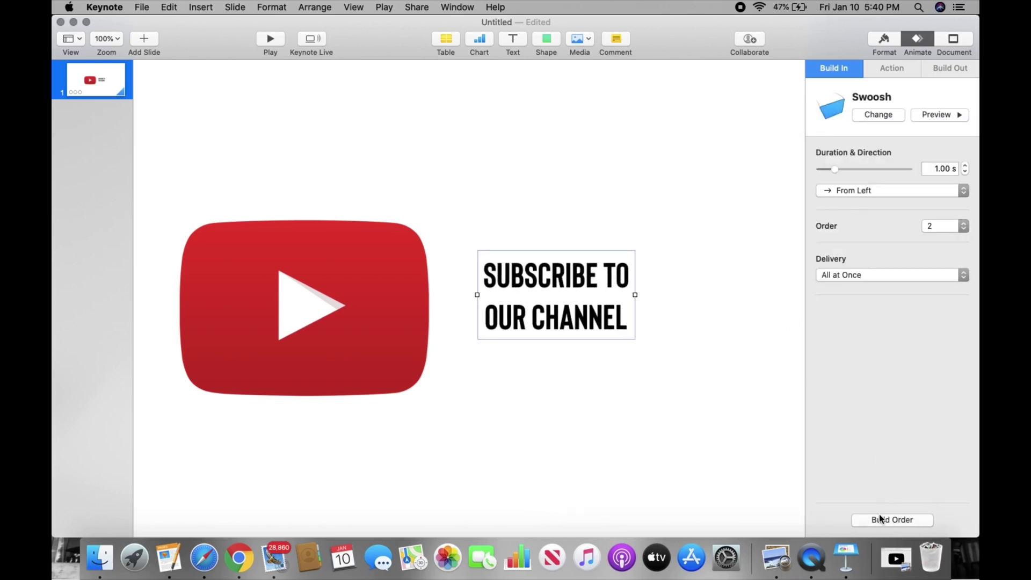
Step: In Build Order, start the logo after the transition and the text With Build 1, then preview
click(894, 520)
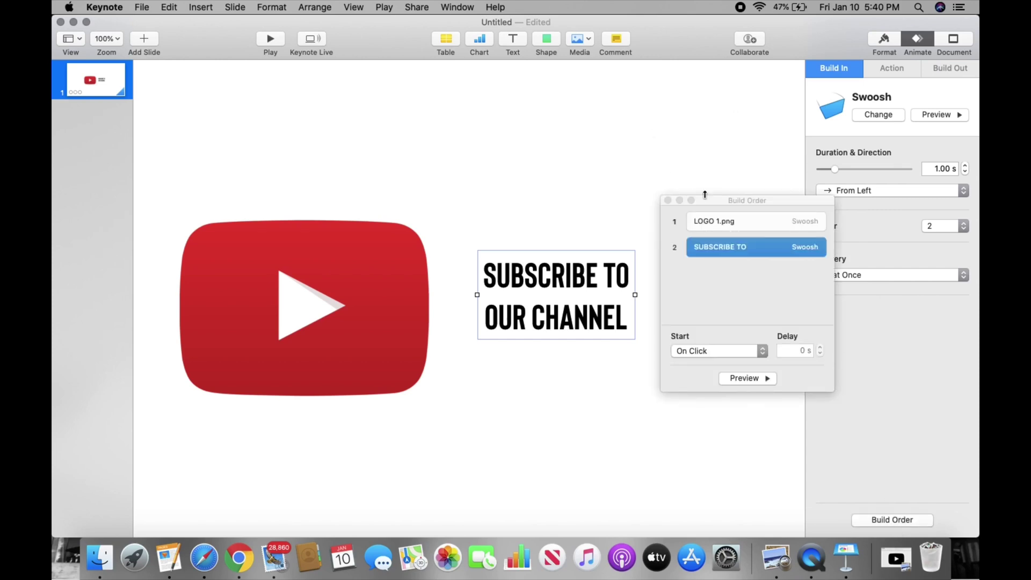
click(714, 222)
click(711, 351)
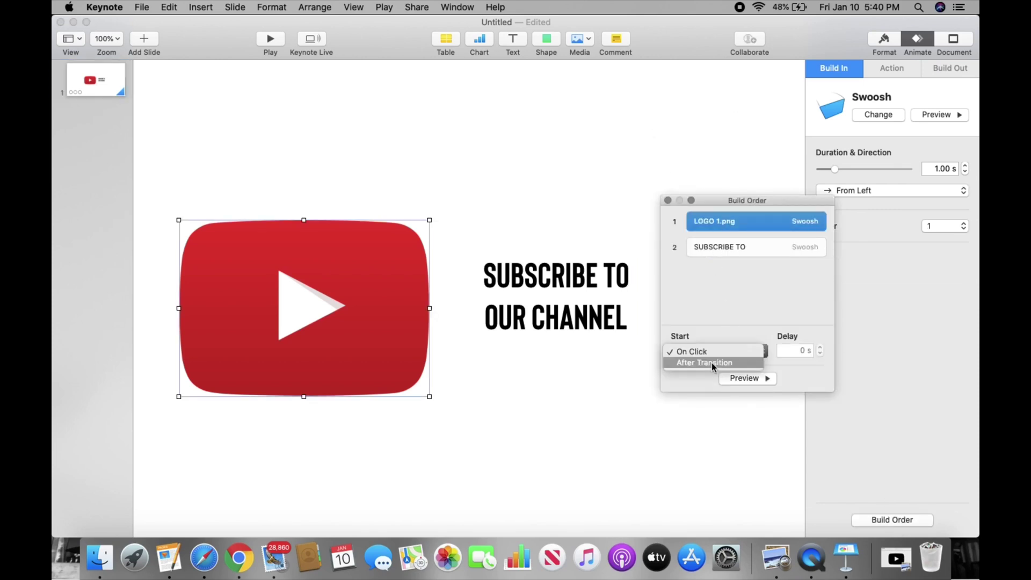
click(711, 362)
click(739, 254)
click(716, 350)
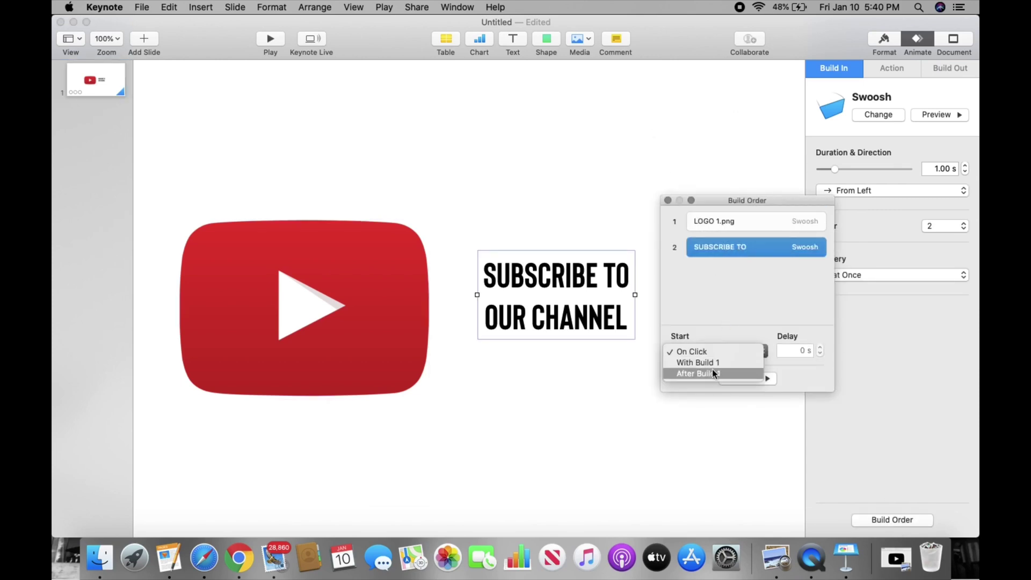
click(712, 363)
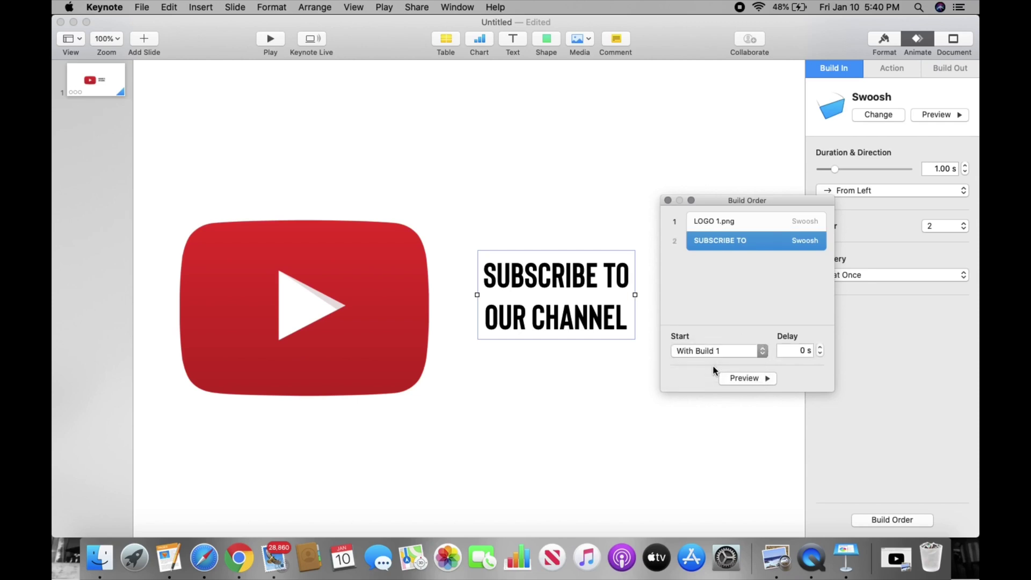
click(746, 378)
Step: Close the Build Order list and look through the Edit menu without choosing anything
click(705, 352)
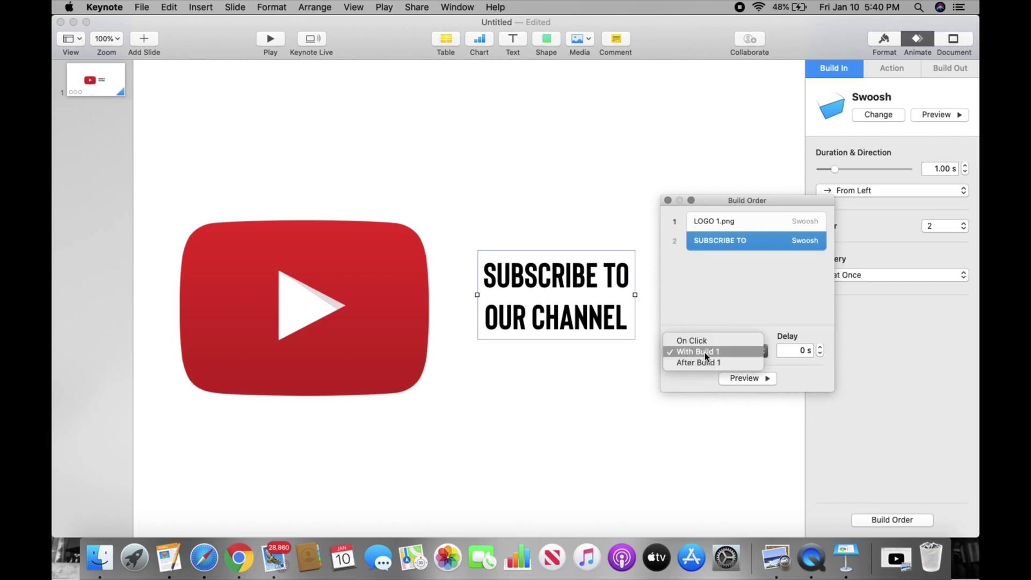
click(667, 201)
click(668, 200)
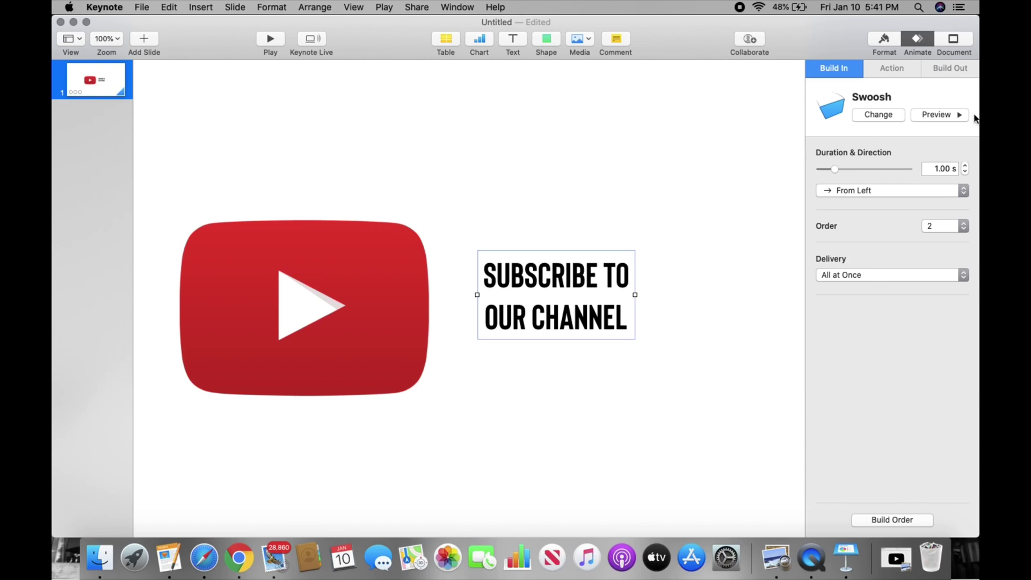
click(169, 16)
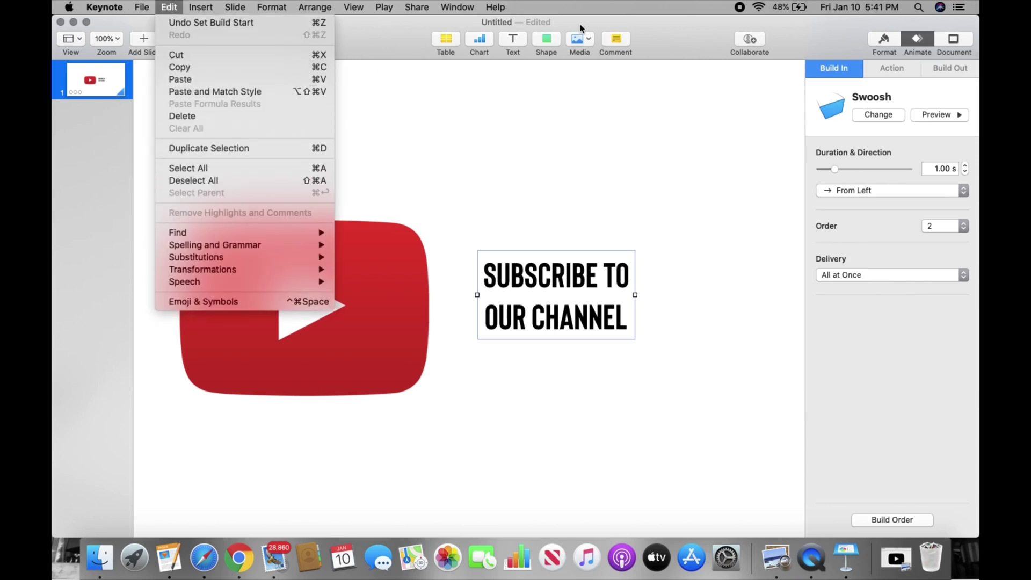
click(746, 107)
click(945, 115)
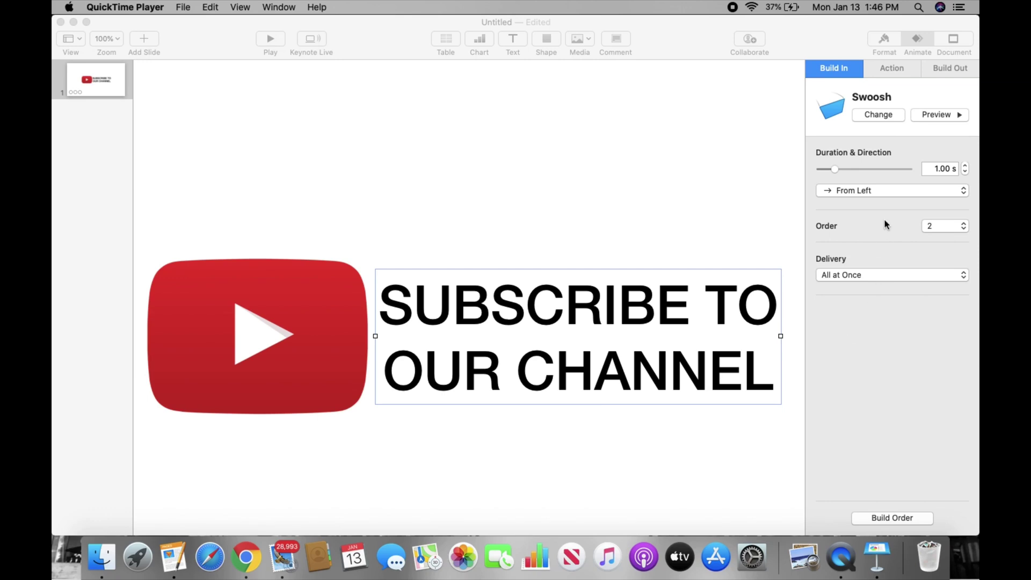
click(858, 194)
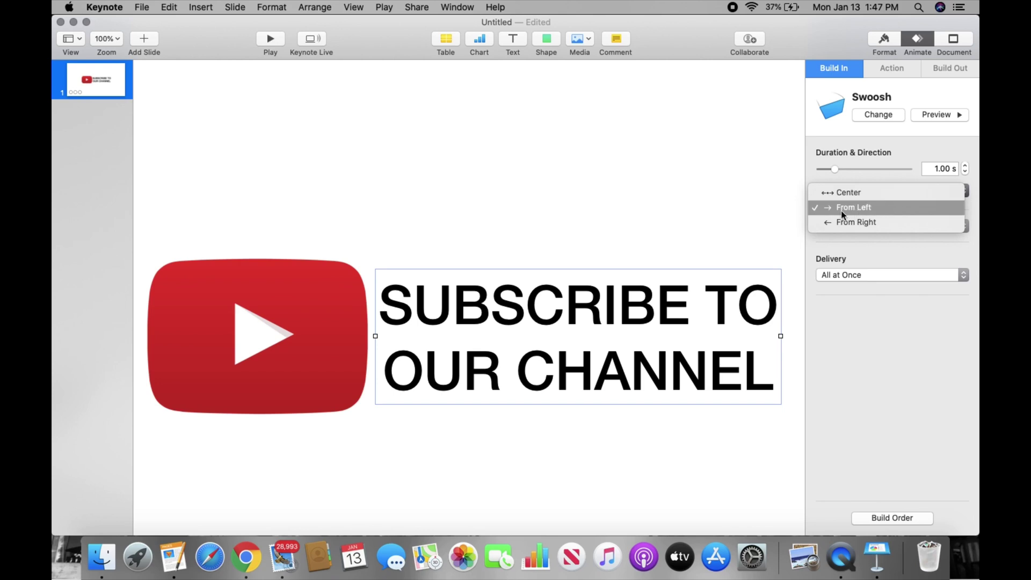
click(888, 221)
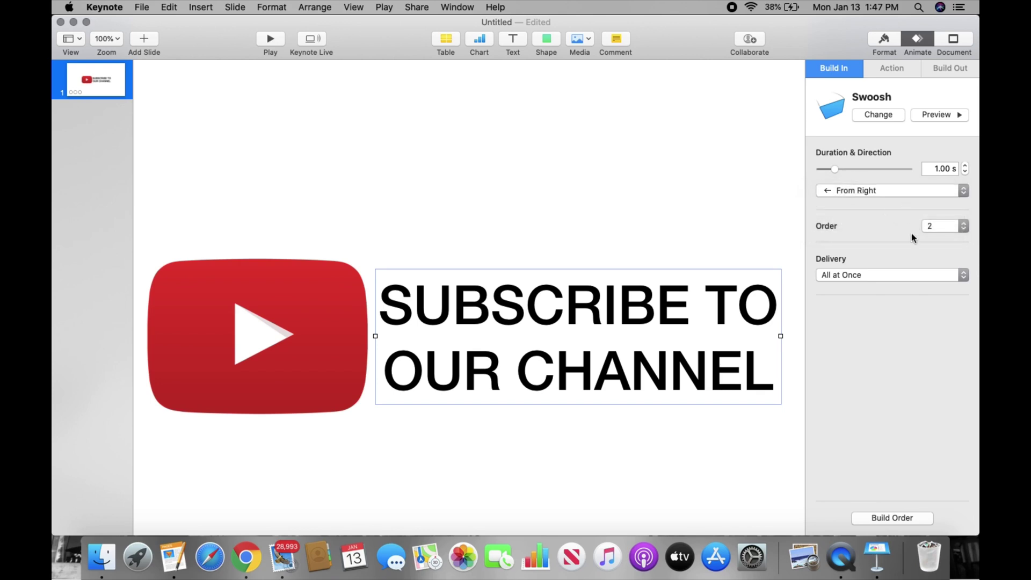
click(937, 114)
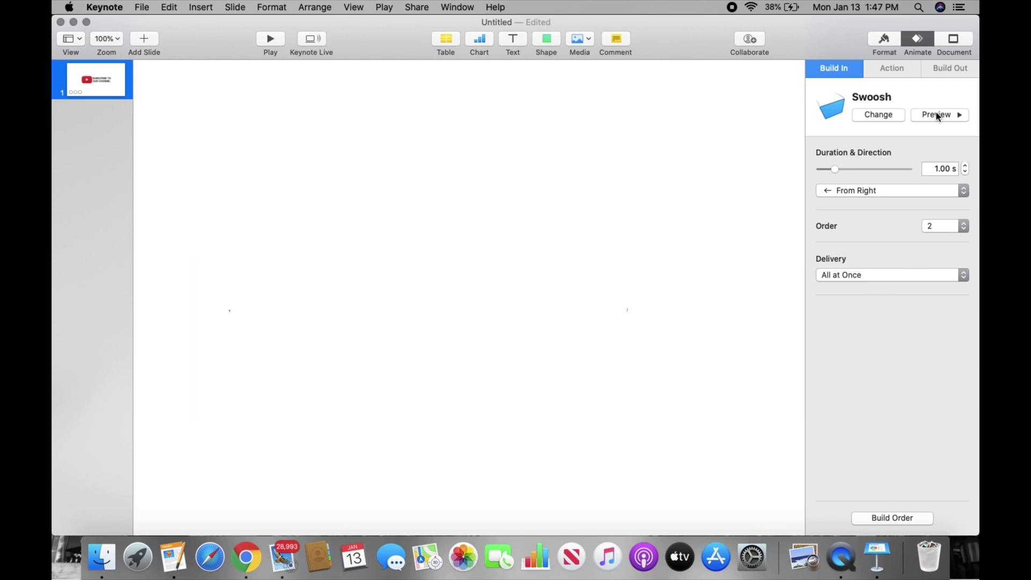
click(924, 193)
click(911, 162)
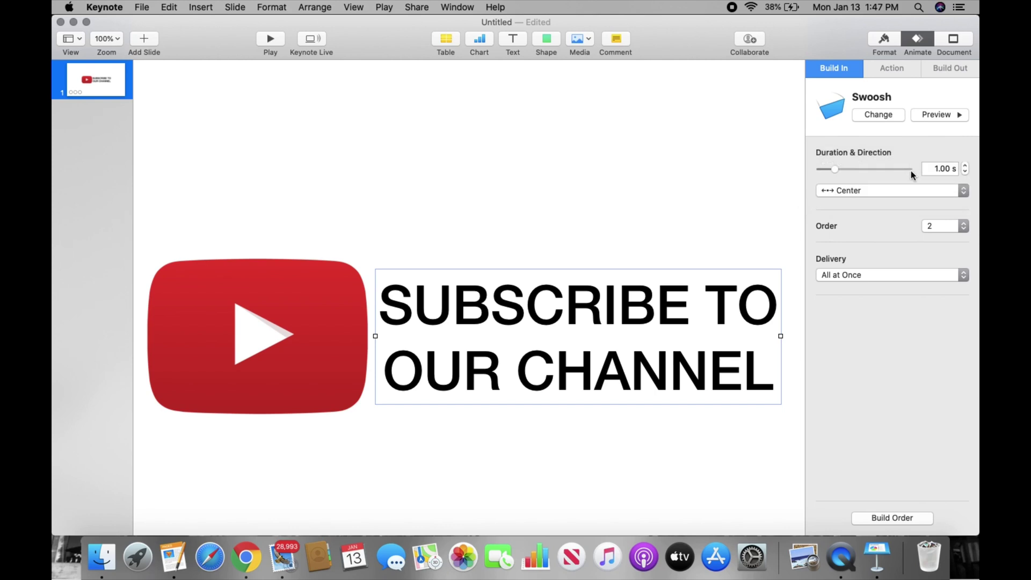
click(946, 114)
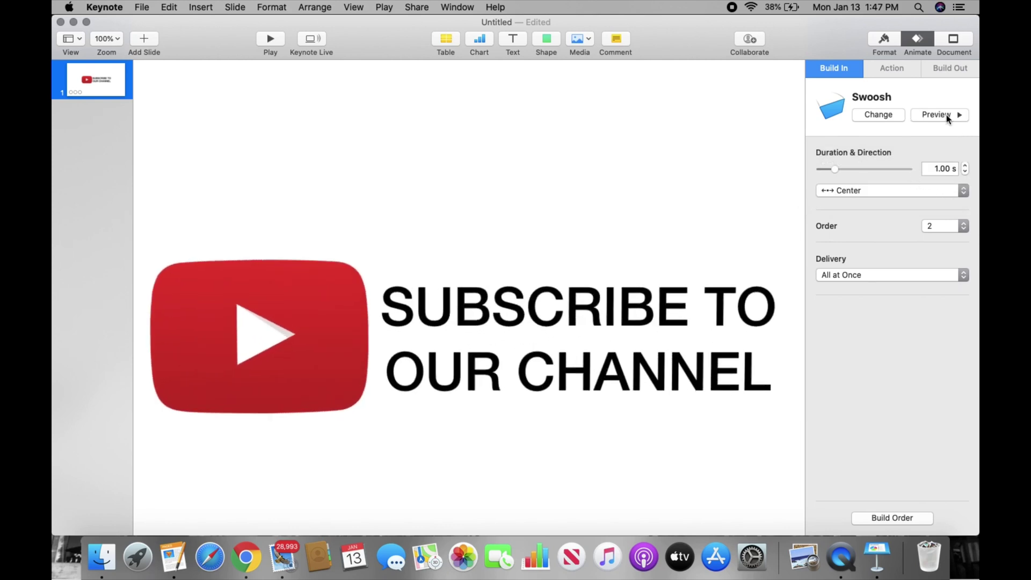
click(887, 194)
click(885, 206)
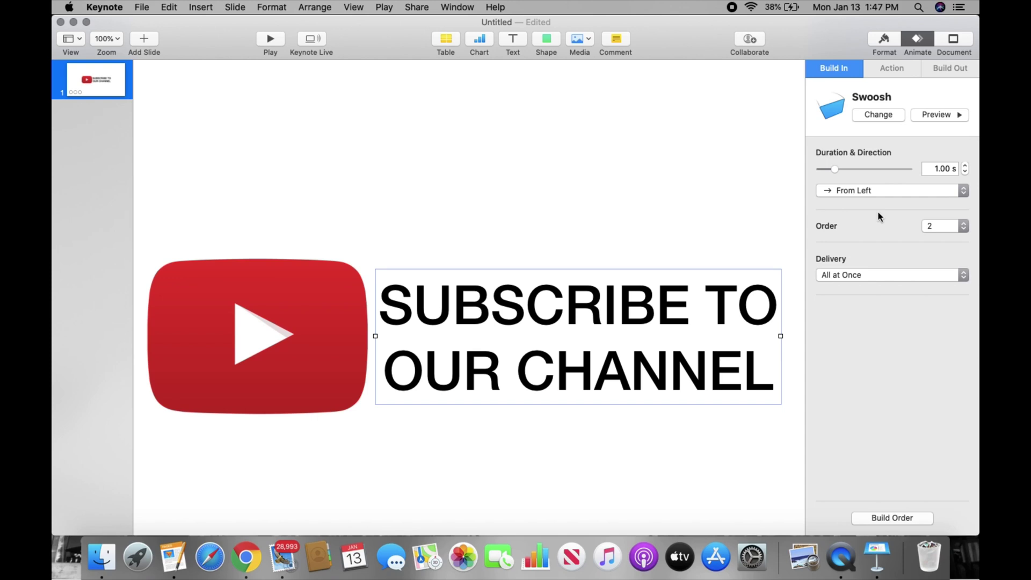
Step: Lengthen the text's Swoosh to 2.75 s, delay its start by 8.25 s, and preview the builds
click(936, 117)
click(965, 165)
click(965, 165)
click(950, 113)
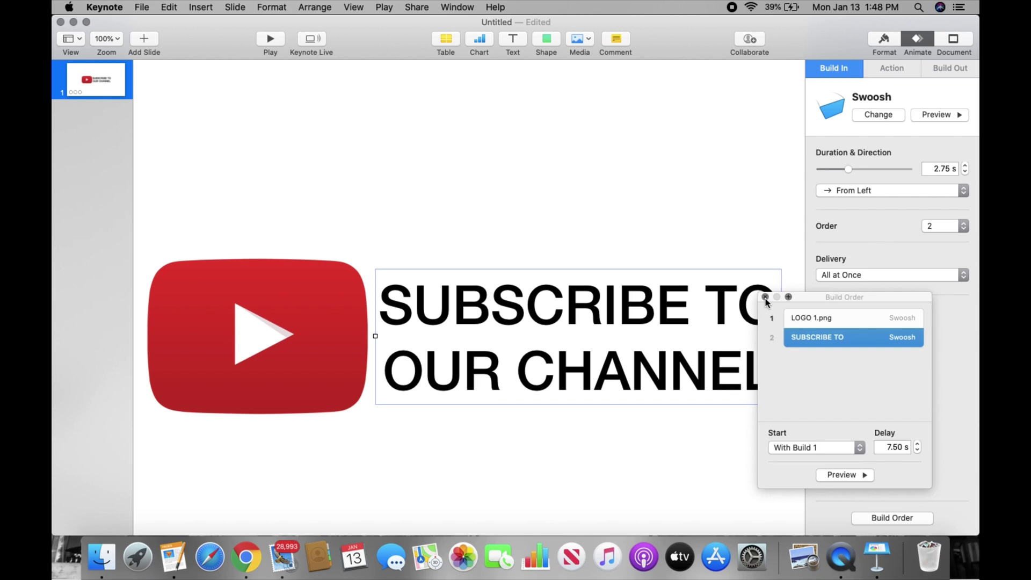
click(917, 450)
click(851, 474)
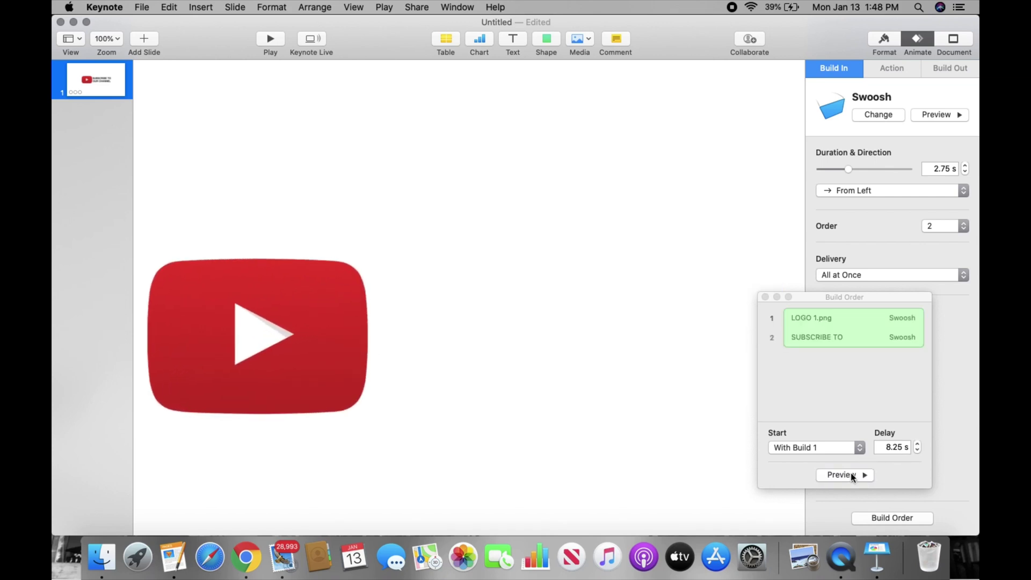